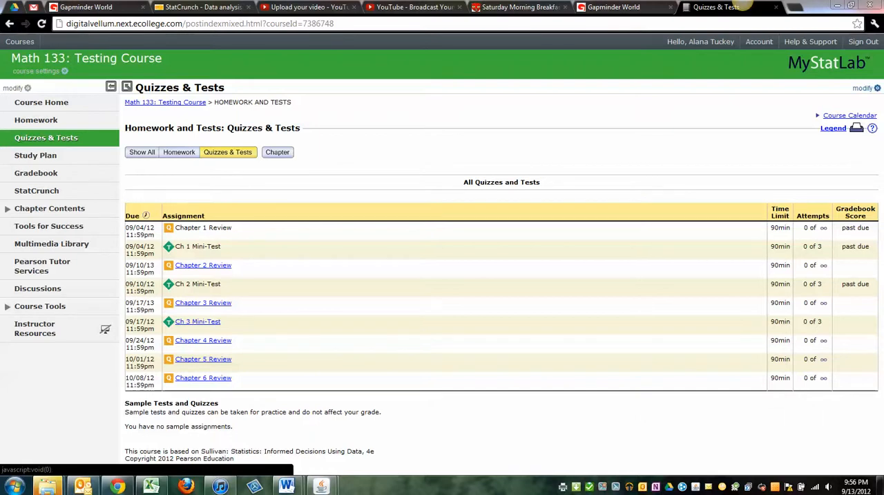
- Open the Quizzes & Tests Manager for the Math 133: Testing Course and look over its assignment list
{"action": "left_click", "coordinate": [863, 88]}
{"action": "left_click", "coordinate": [855, 111]}
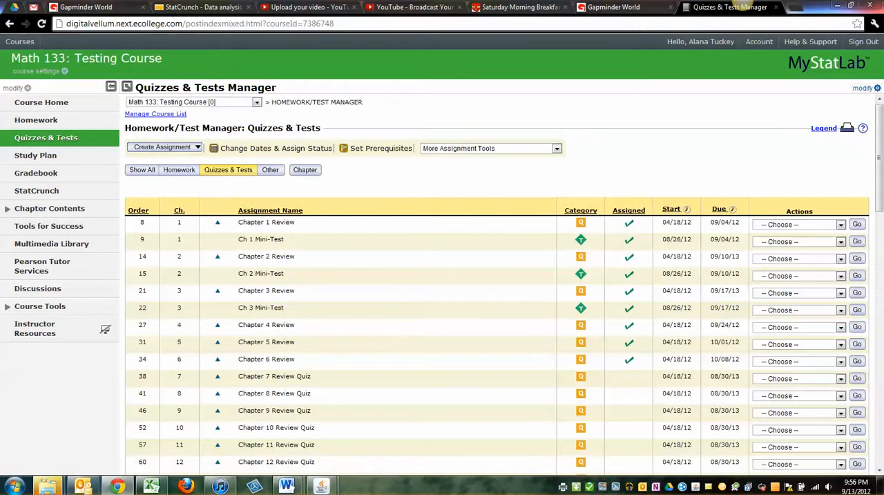
{"action": "scroll", "coordinate": [497, 290], "scroll_direction": "down", "scroll_amount": 5}
{"action": "scroll", "coordinate": [497, 290], "scroll_direction": "up", "scroll_amount": 5}
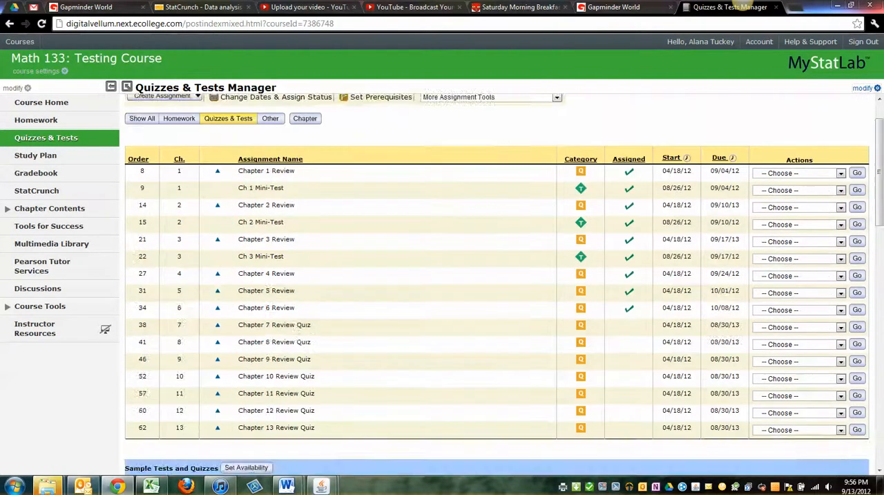
{"action": "scroll", "coordinate": [498, 290], "scroll_direction": "down", "scroll_amount": 3}
{"action": "scroll", "coordinate": [498, 290], "scroll_direction": "up", "scroll_amount": 3}
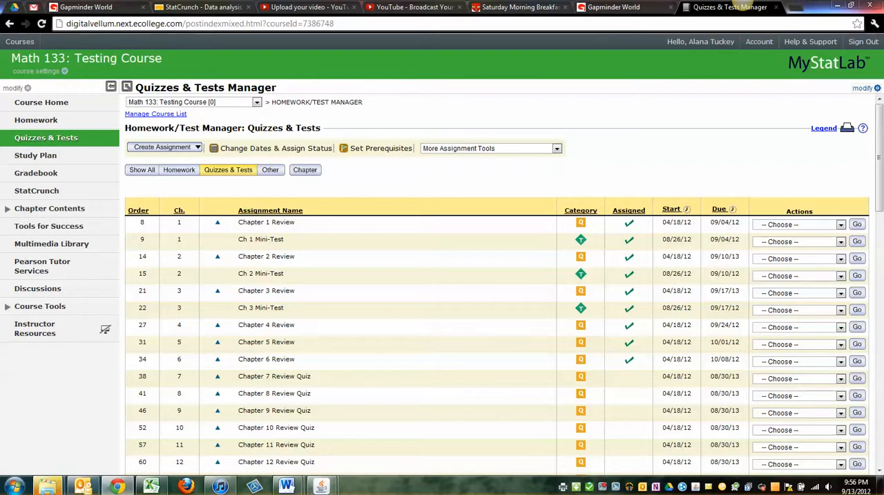
- Open the Custom Question Manager through Manage Custom Questions and browse the list of custom questions
{"action": "left_click", "coordinate": [557, 149]}
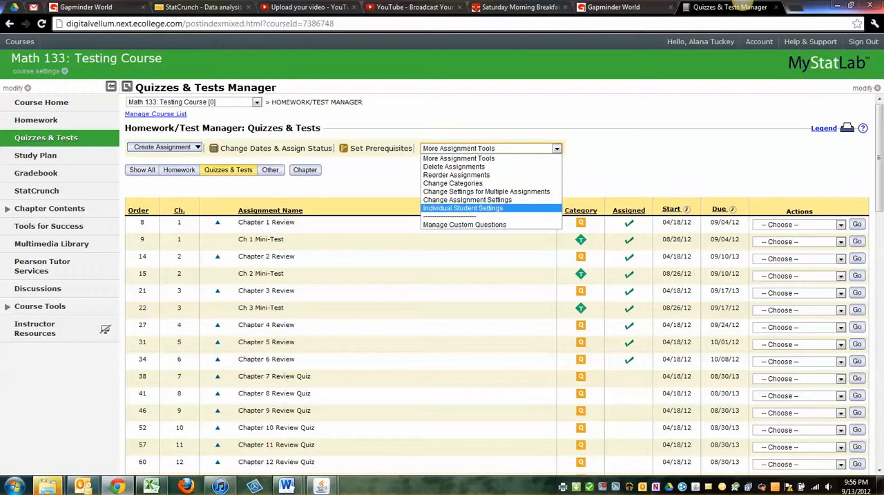
{"action": "left_click", "coordinate": [464, 224]}
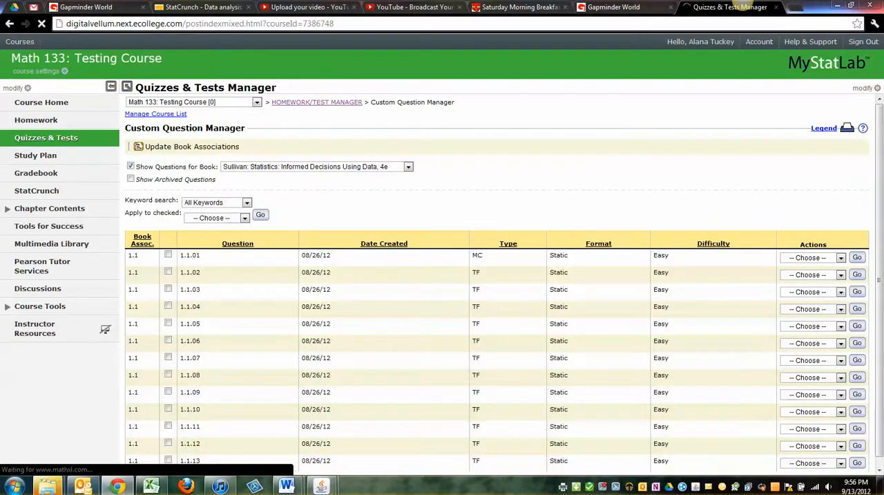
{"action": "scroll", "coordinate": [497, 285], "scroll_direction": "down", "scroll_amount": 15}
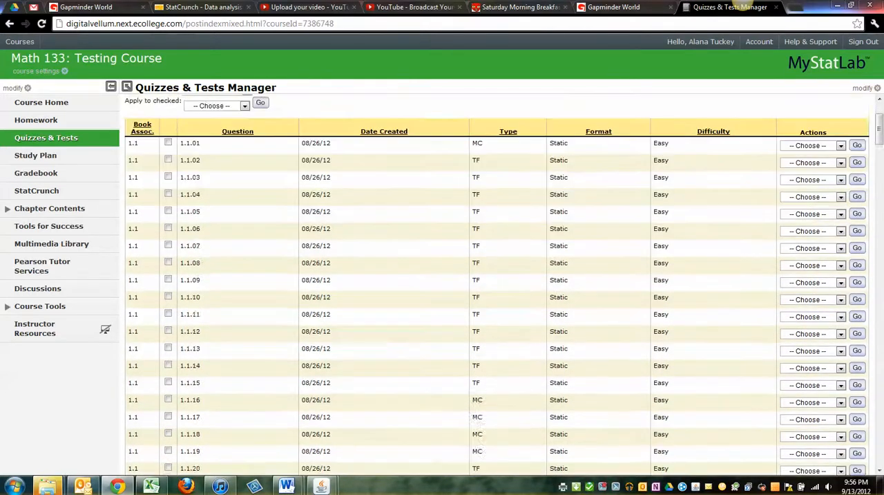
{"action": "scroll", "coordinate": [498, 285], "scroll_direction": "down", "scroll_amount": 20}
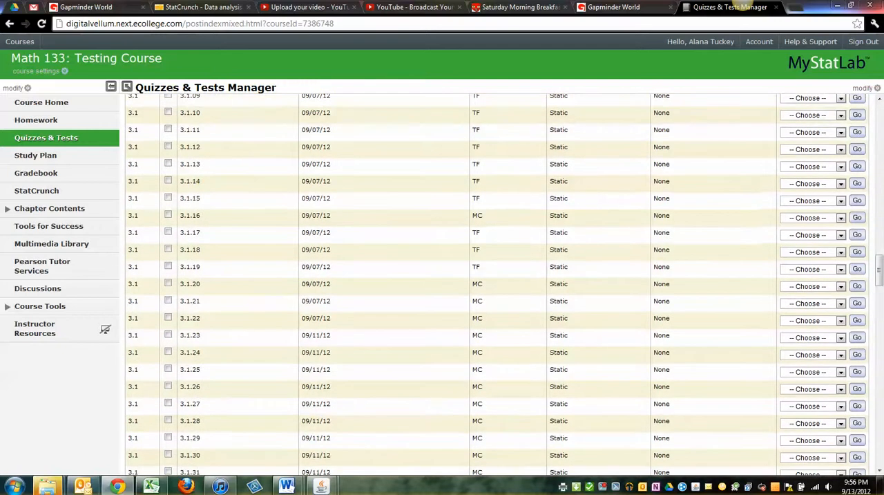
{"action": "scroll", "coordinate": [498, 285], "scroll_direction": "up", "scroll_amount": 20}
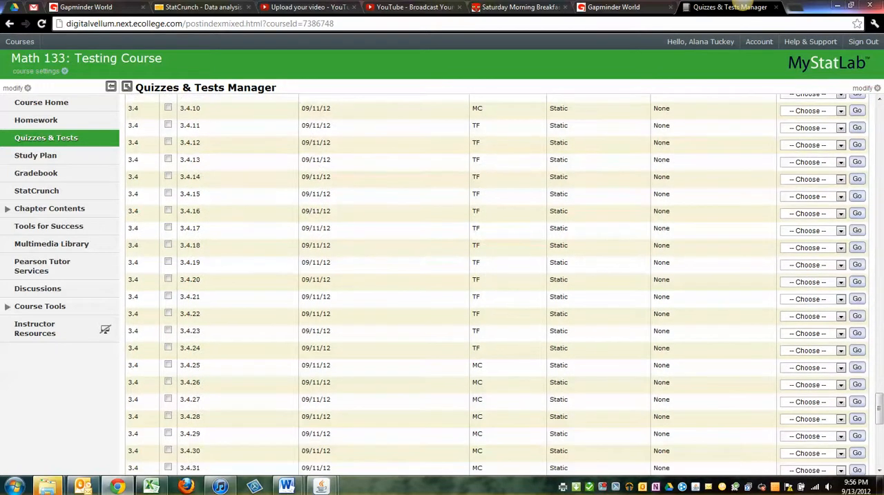
{"action": "scroll", "coordinate": [498, 285], "scroll_direction": "down", "scroll_amount": 3}
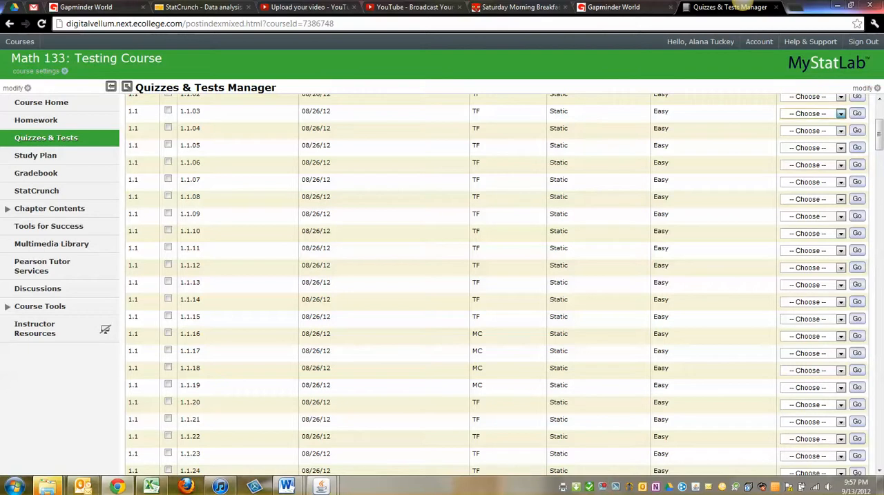
- Review the properties of custom question 1.1.03, including its sharing setting, and close them without changes
{"action": "left_click", "coordinate": [812, 113]}
{"action": "left_click", "coordinate": [814, 165]}
{"action": "left_click", "coordinate": [857, 114]}
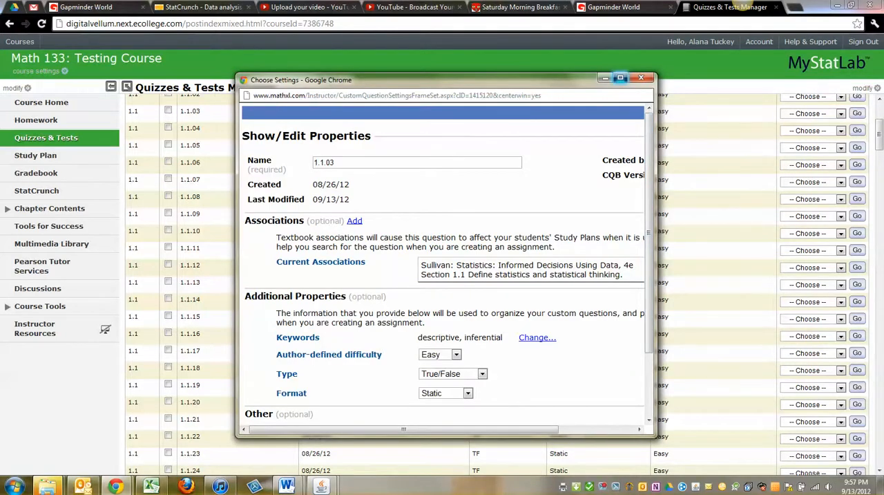
{"action": "left_click", "coordinate": [620, 77]}
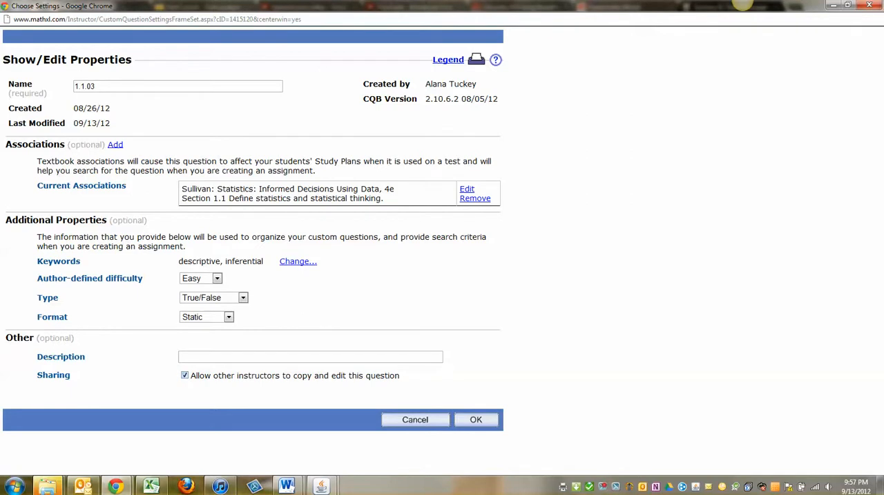
{"action": "left_click", "coordinate": [869, 5]}
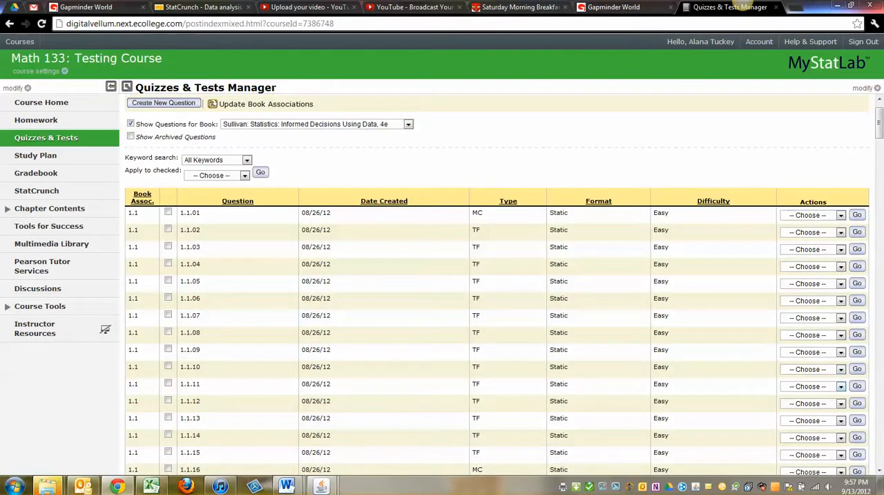
- Check the sharing setting in the properties of custom question 1.1.11 and close them without changes
{"action": "left_click", "coordinate": [811, 385]}
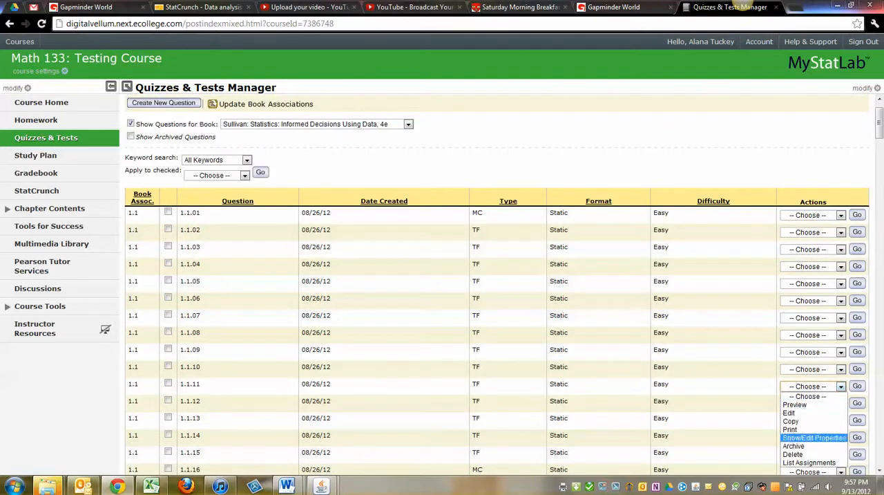
{"action": "left_click", "coordinate": [808, 438]}
{"action": "left_click", "coordinate": [857, 385]}
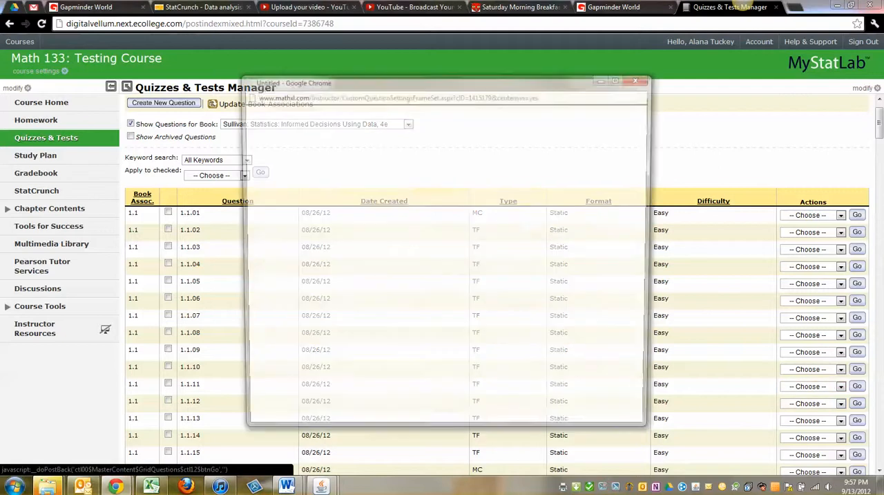
{"action": "scroll", "coordinate": [443, 276], "scroll_direction": "down", "scroll_amount": 2}
{"action": "scroll", "coordinate": [443, 263], "scroll_direction": "up", "scroll_amount": 2}
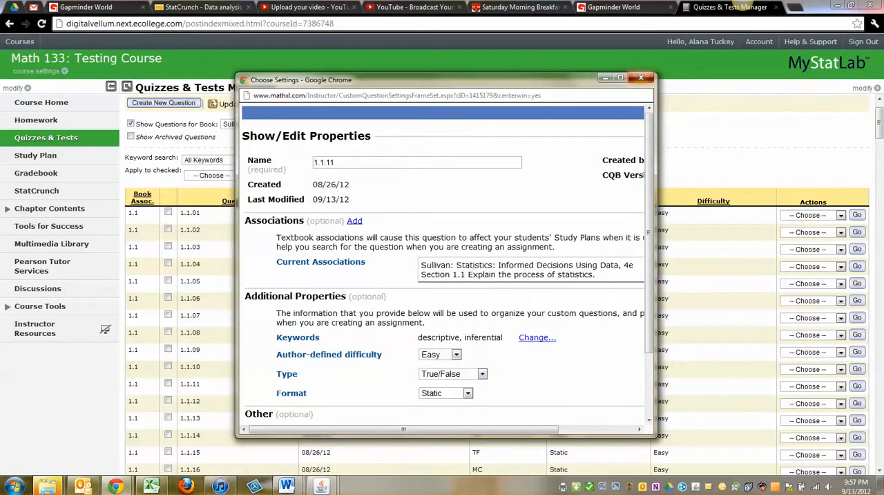
{"action": "left_click", "coordinate": [641, 77]}
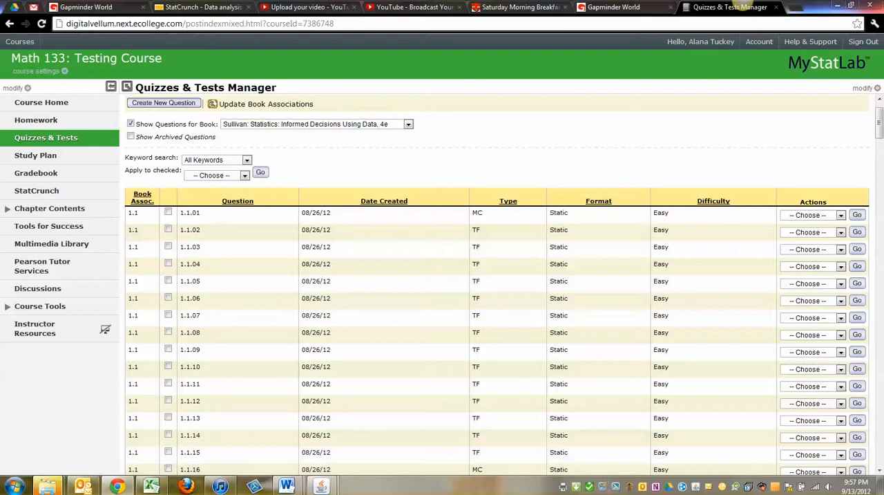
- Allow other instructors to copy and edit custom question 1.1.13 in its properties and save the change
{"action": "left_click", "coordinate": [841, 420]}
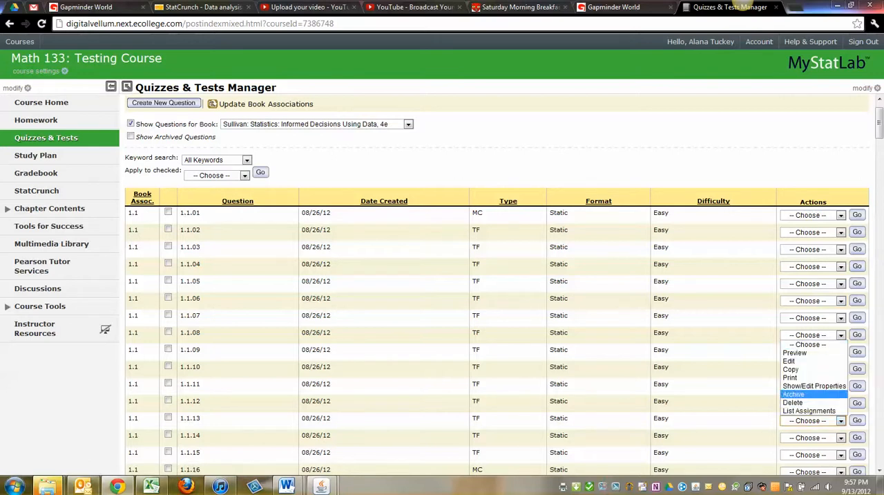
{"action": "left_click", "coordinate": [829, 385]}
{"action": "left_click", "coordinate": [856, 420]}
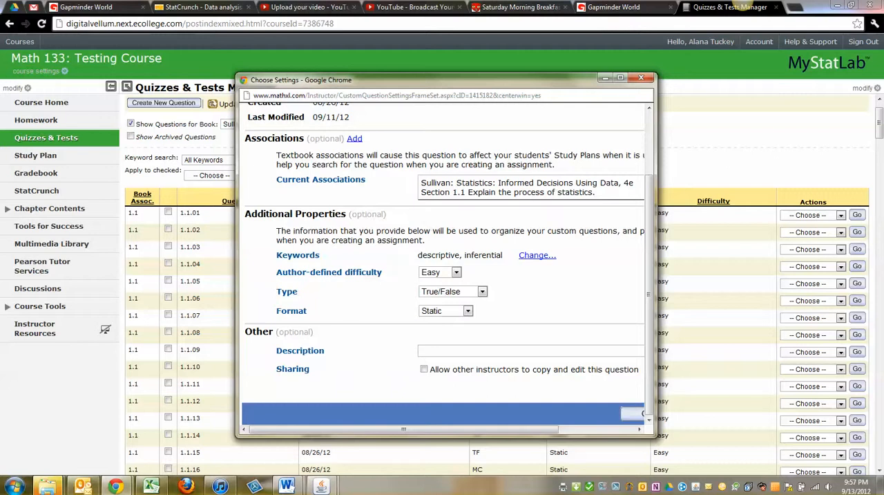
{"action": "left_click", "coordinate": [424, 369]}
{"action": "left_click", "coordinate": [619, 77]}
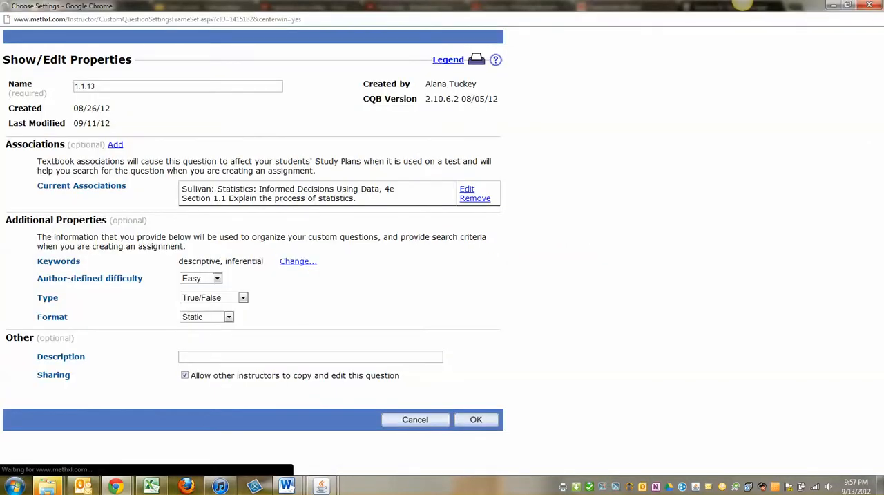
- Allow other instructors to copy and edit custom question 1.1.14 in its properties and save the change
{"action": "scroll", "coordinate": [498, 285], "scroll_direction": "down", "scroll_amount": 3}
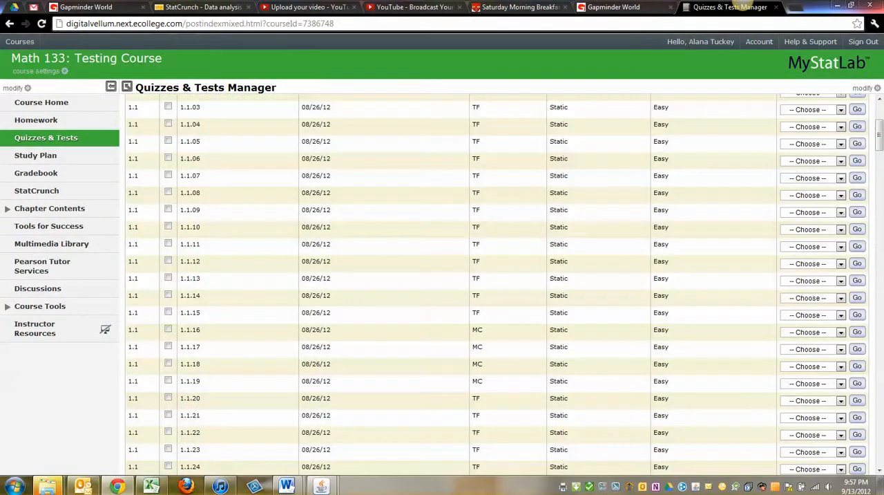
{"action": "left_click", "coordinate": [841, 298]}
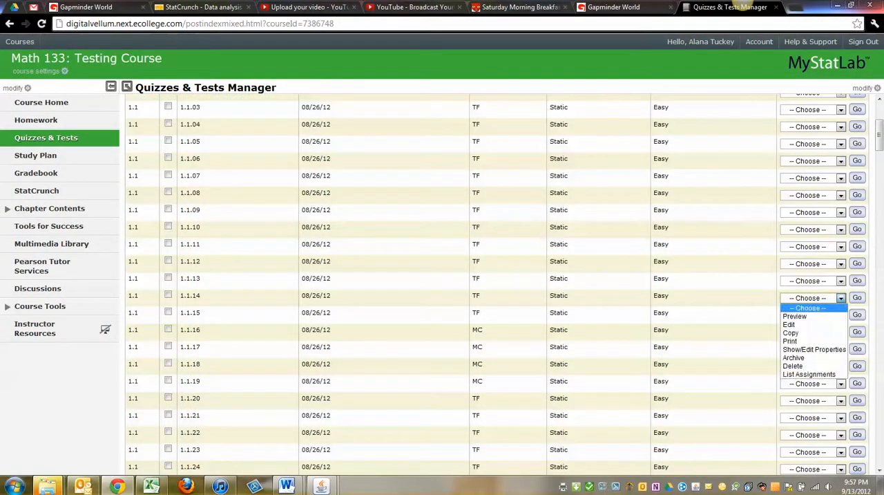
{"action": "left_click", "coordinate": [808, 346]}
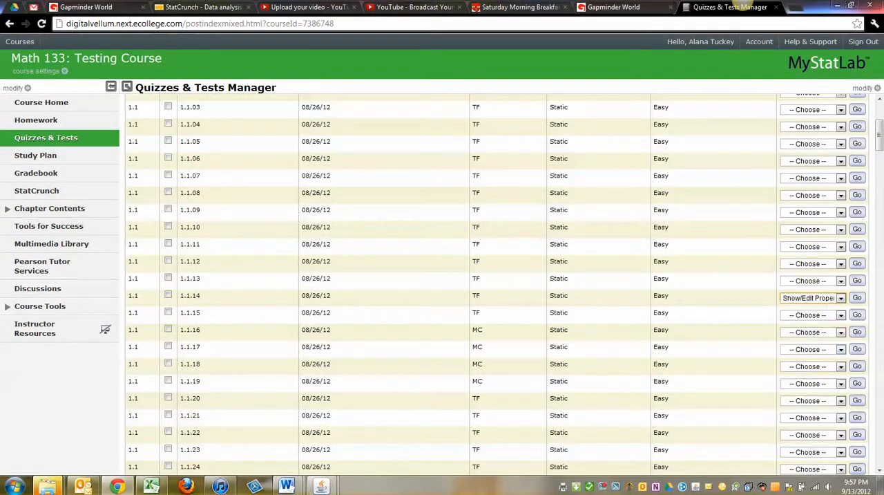
{"action": "left_click", "coordinate": [857, 298]}
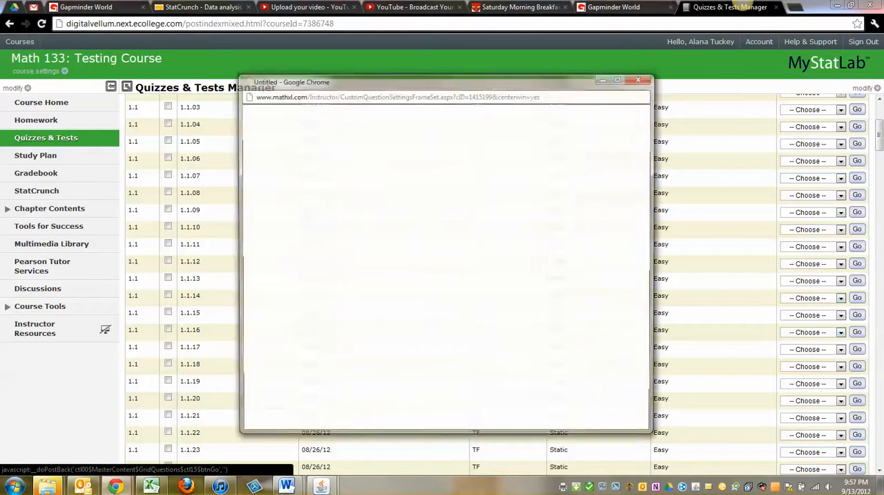
{"action": "scroll", "coordinate": [443, 263], "scroll_direction": "down", "scroll_amount": 2}
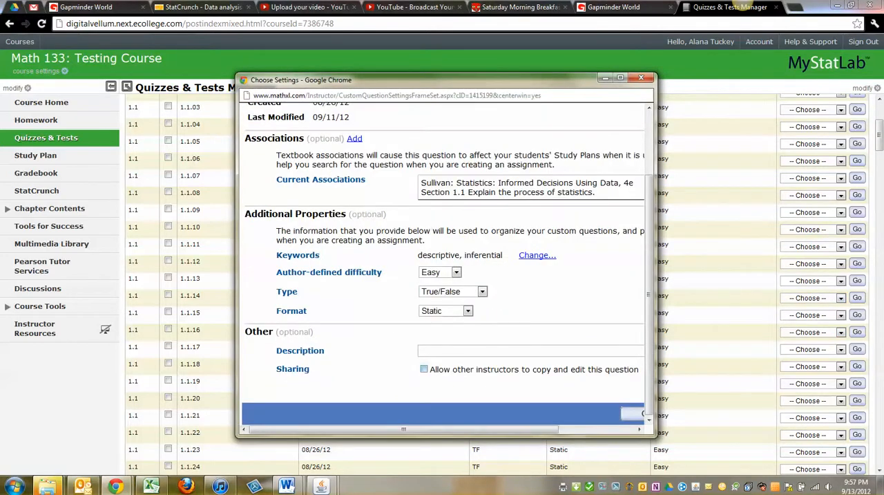
{"action": "left_click_drag", "start_coordinate": [512, 429], "coordinate": [590, 429]}
{"action": "left_click", "coordinate": [616, 413]}
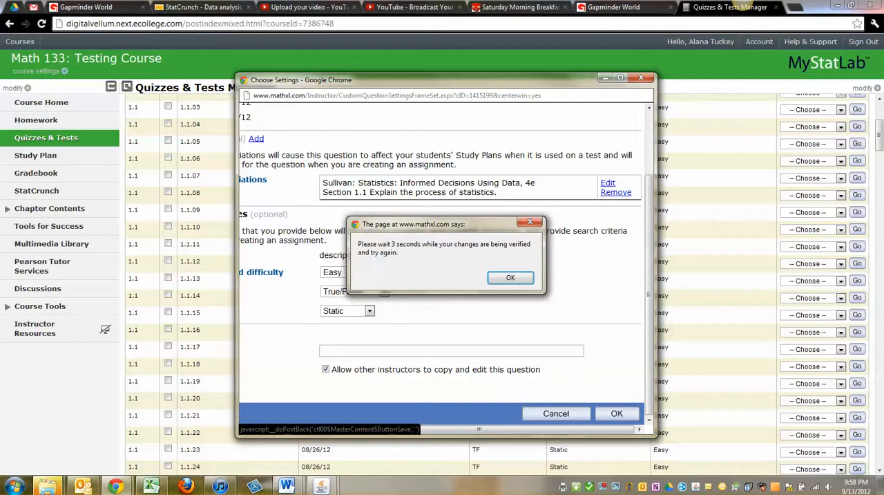
{"action": "left_click", "coordinate": [511, 278]}
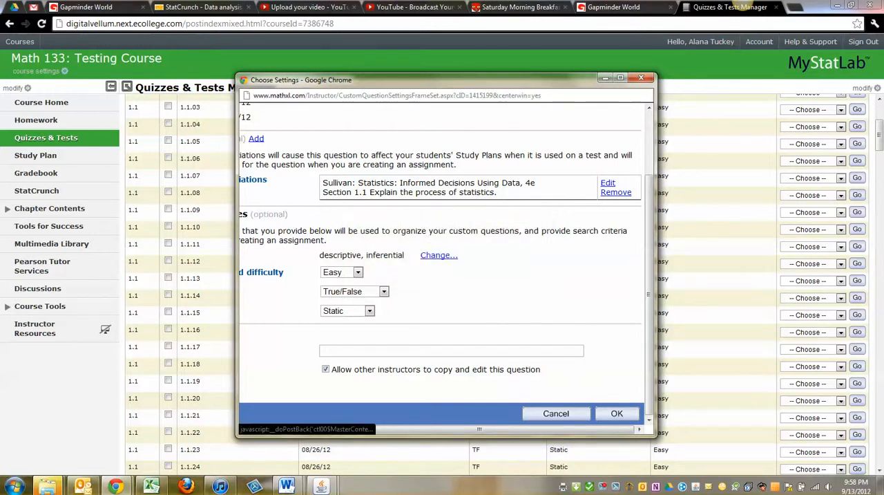
{"action": "left_click", "coordinate": [617, 413]}
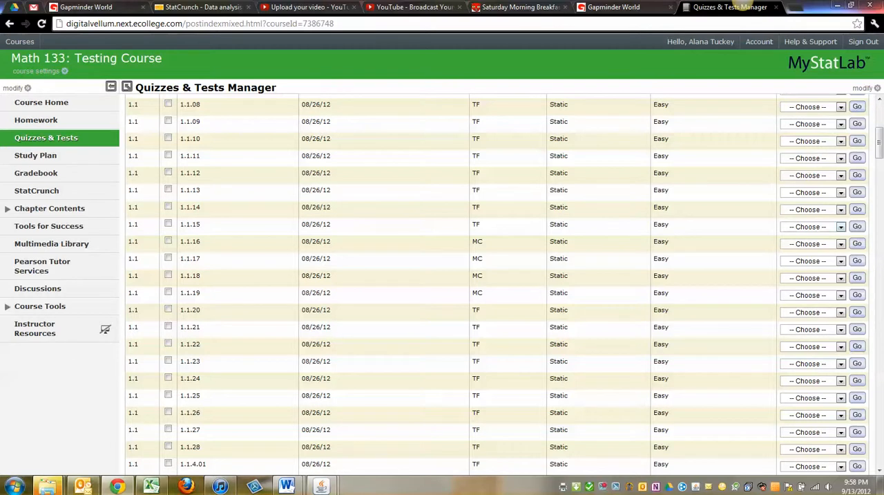
- Allow other instructors to copy and edit custom question 1.1.15 in its properties and save the change
{"action": "left_click", "coordinate": [840, 227]}
{"action": "left_click", "coordinate": [813, 278]}
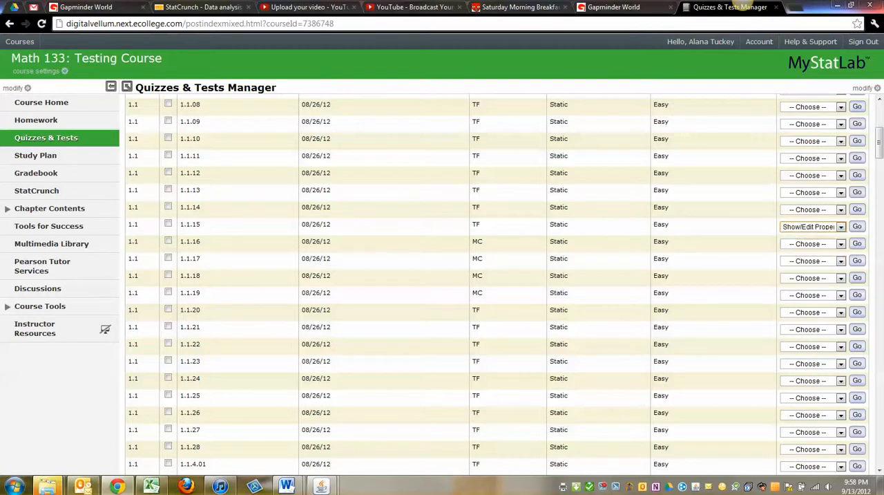
{"action": "left_click", "coordinate": [856, 226]}
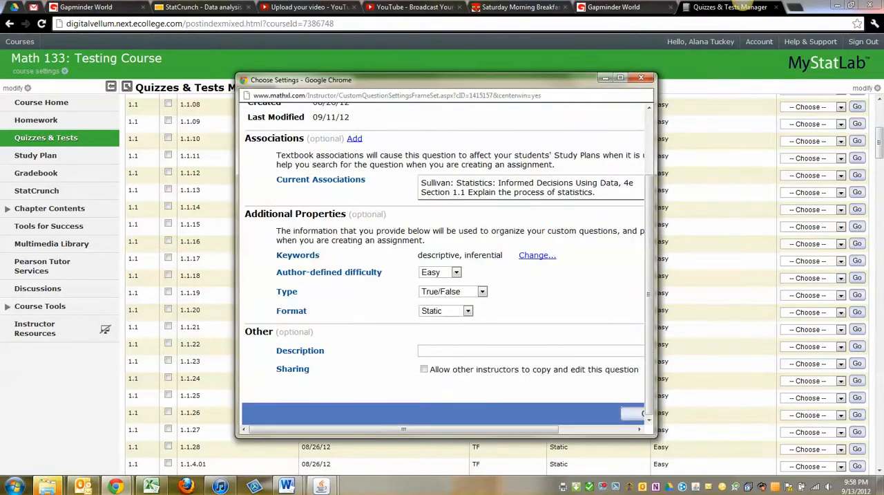
{"action": "left_click", "coordinate": [423, 368]}
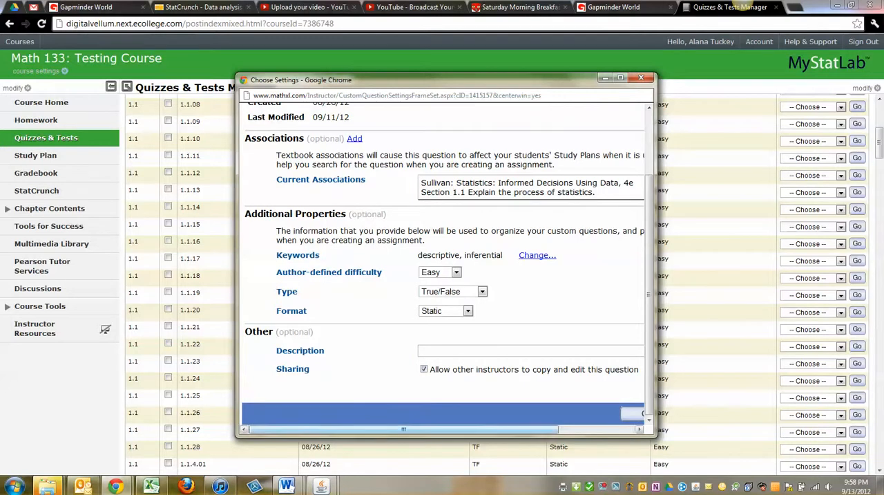
{"action": "left_click_drag", "start_coordinate": [403, 429], "coordinate": [479, 429]}
{"action": "left_click", "coordinate": [617, 413]}
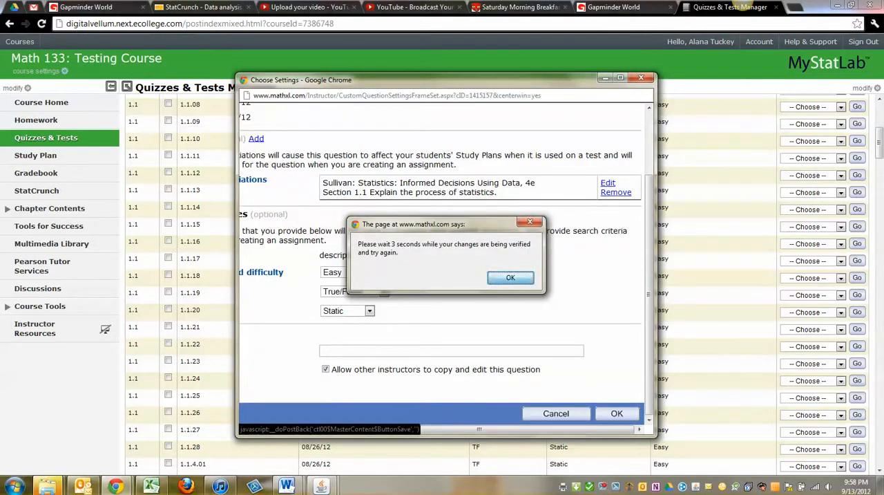
{"action": "left_click", "coordinate": [511, 277]}
{"action": "left_click", "coordinate": [617, 413]}
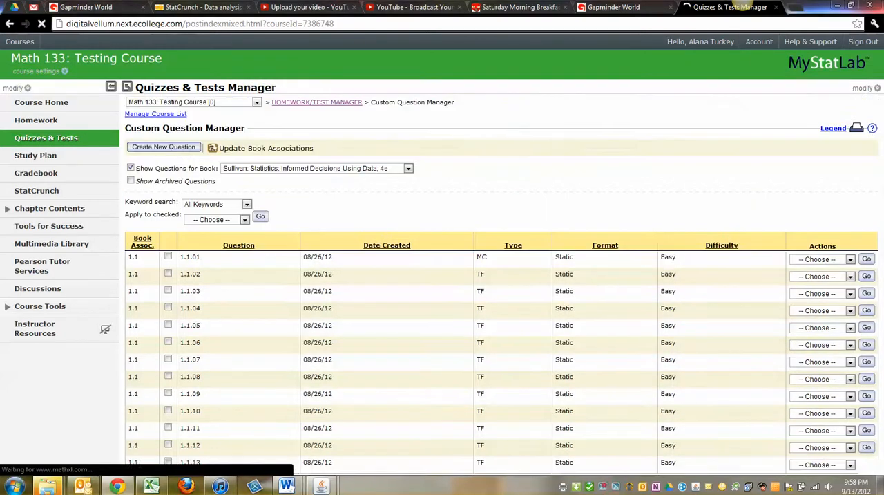
- Look through the list of custom questions for the Sullivan book, covering sections 1.1 through 3.4
{"action": "scroll", "coordinate": [497, 283], "scroll_direction": "down", "scroll_amount": 4}
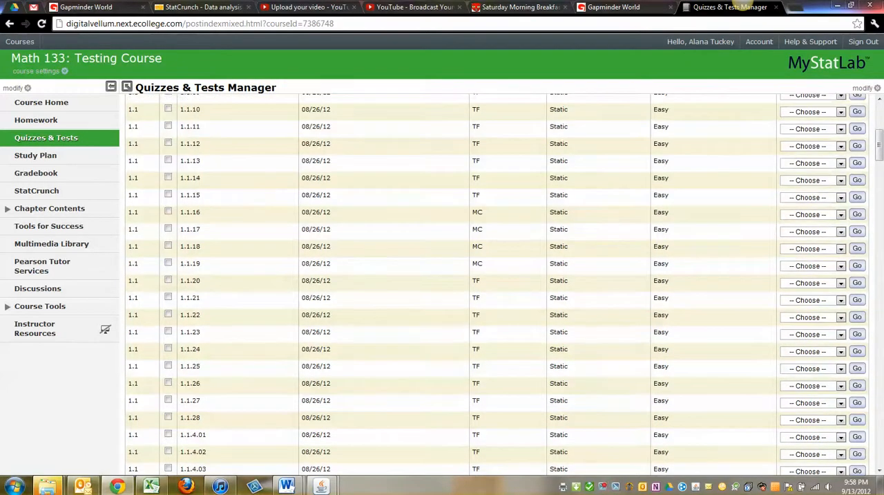
{"action": "scroll", "coordinate": [498, 283], "scroll_direction": "down", "scroll_amount": 2}
{"action": "scroll", "coordinate": [497, 283], "scroll_direction": "down", "scroll_amount": 5}
{"action": "scroll", "coordinate": [497, 283], "scroll_direction": "down", "scroll_amount": 18}
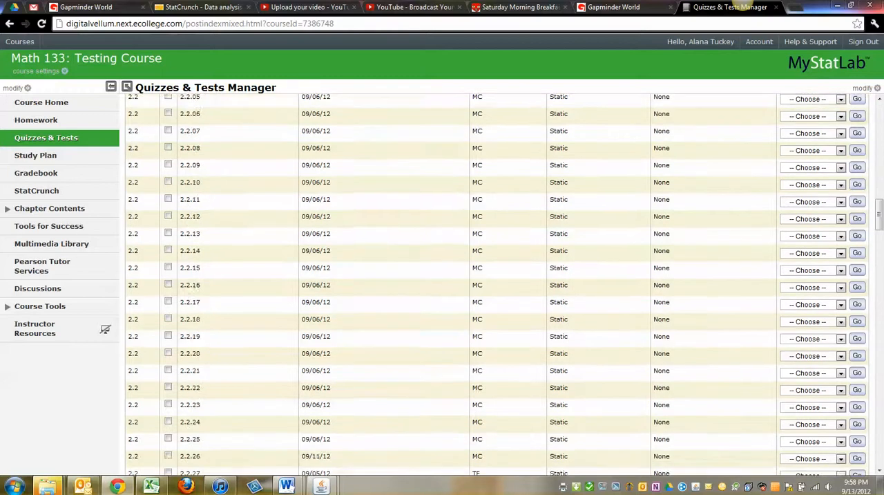
{"action": "scroll", "coordinate": [497, 284], "scroll_direction": "down", "scroll_amount": 15}
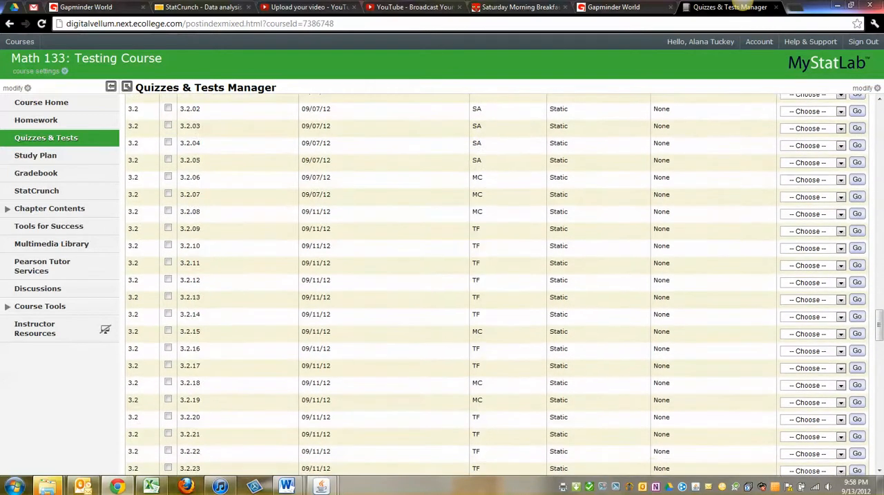
{"action": "scroll", "coordinate": [498, 283], "scroll_direction": "down", "scroll_amount": 5}
{"action": "scroll", "coordinate": [497, 283], "scroll_direction": "up", "scroll_amount": 18}
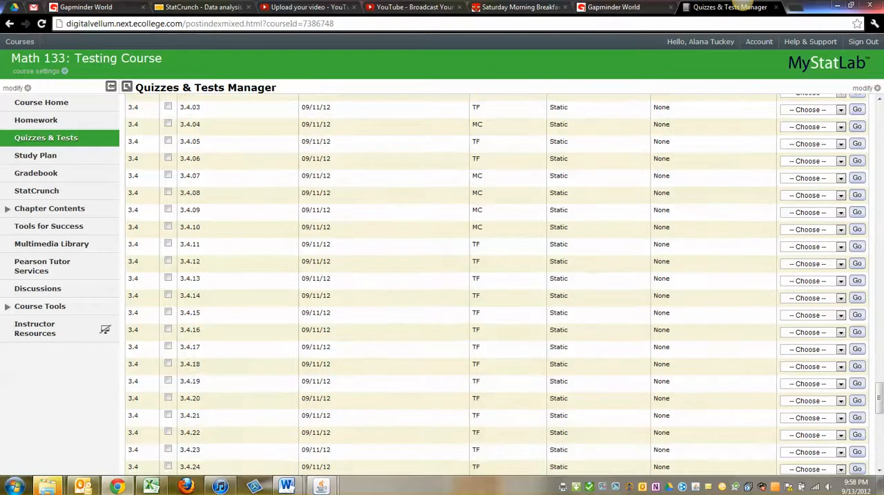
{"action": "scroll", "coordinate": [497, 283], "scroll_direction": "up", "scroll_amount": 20}
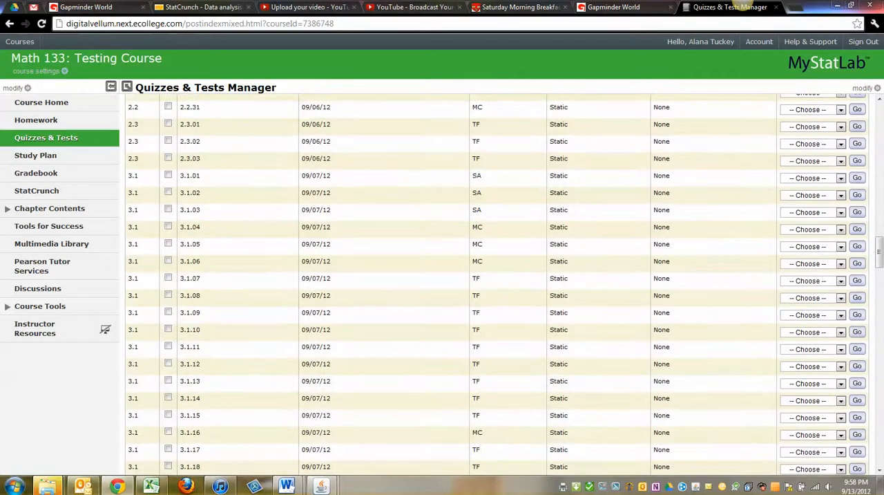
{"action": "scroll", "coordinate": [498, 283], "scroll_direction": "up", "scroll_amount": 10}
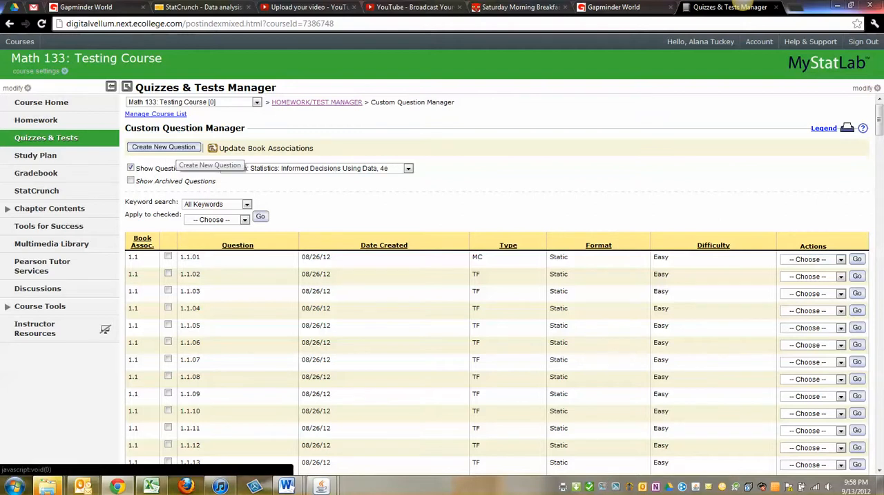
- Create a new custom question from an empty template with the Full Screen layout
{"action": "left_click", "coordinate": [176, 148]}
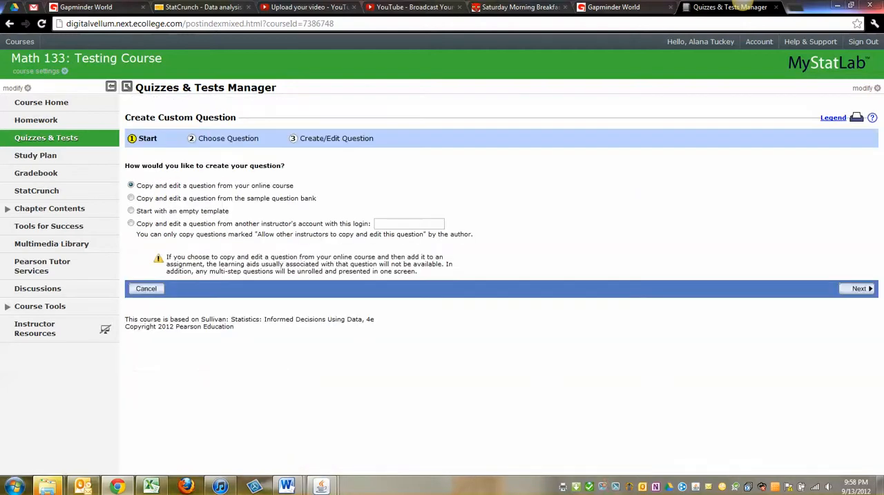
{"action": "left_click", "coordinate": [131, 210]}
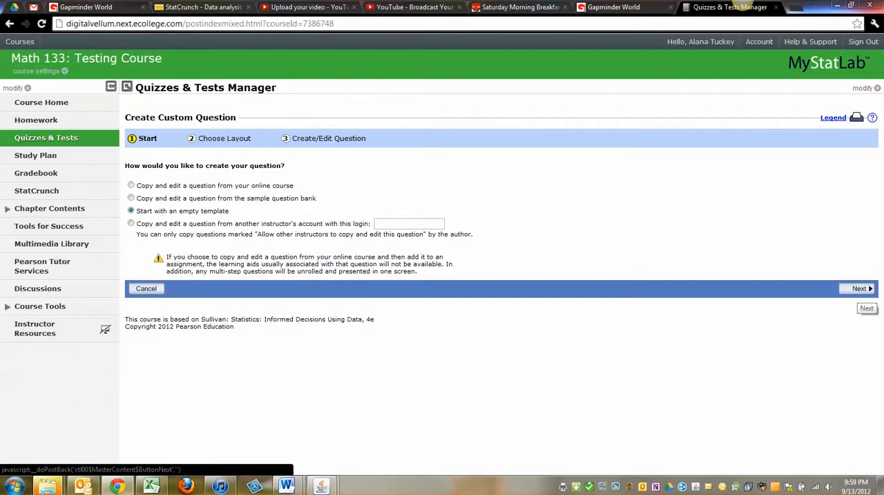
{"action": "left_click", "coordinate": [857, 289]}
{"action": "left_click", "coordinate": [859, 289]}
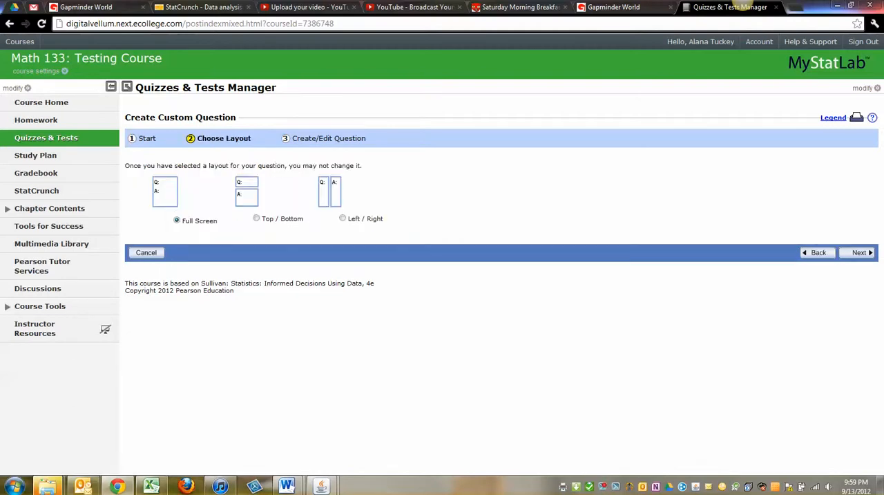
{"action": "left_click", "coordinate": [859, 252]}
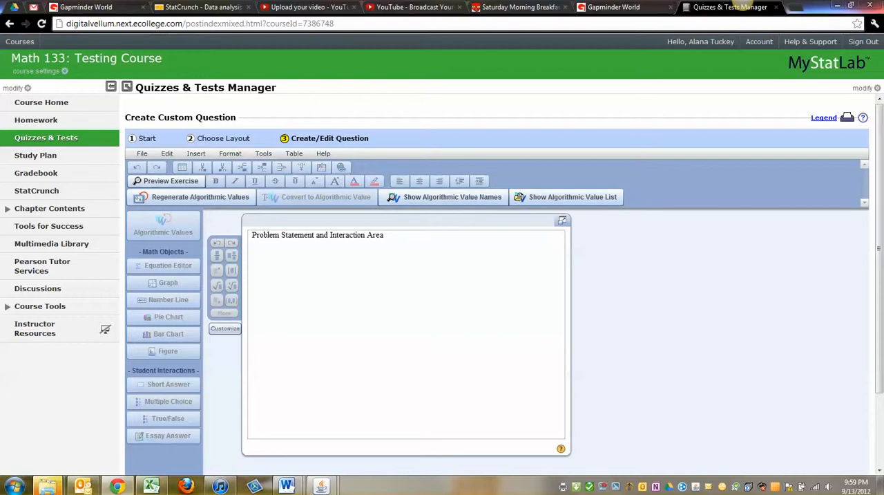
- Replace the placeholder text in the problem statement area with "True or False:" and start a new paragraph
{"action": "left_click_drag", "start_coordinate": [252, 234], "coordinate": [384, 235]}
{"action": "key", "text": "BackSpace"}
{"action": "type", "text": "Tu"}
{"action": "key", "text": "BackSpace"}
{"action": "type", "text": "rue or False:"}
{"action": "key", "text": "Return"}
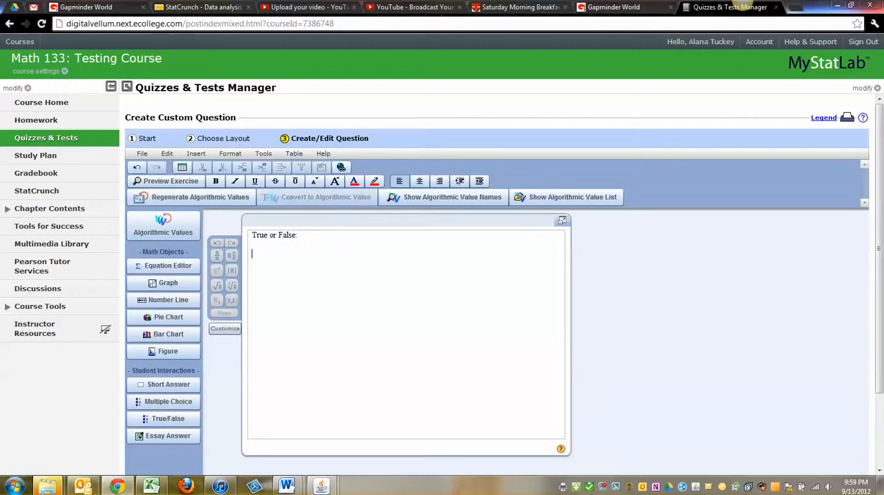
- Write "In a simple regression analysis, if the slope of the line is positive, then there is a positive correlation between the dependent variable y", italicizing y
{"action": "type", "text": "In a s"}
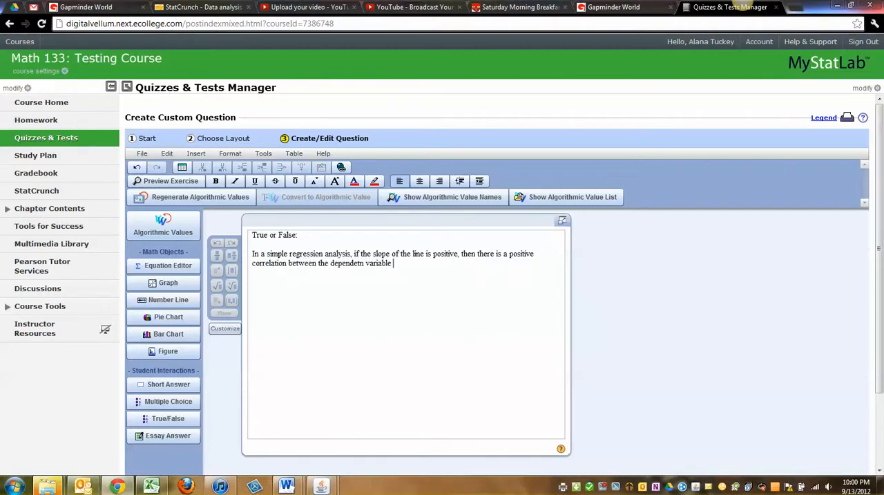
{"action": "left_click", "coordinate": [365, 264]}
{"action": "key", "text": "BackSpace"}
{"action": "key", "text": "BackSpace"}
{"action": "type", "text": "t"}
{"action": "key", "text": "End"}
{"action": "type", "text": "y"}
{"action": "key", "text": "shift+Left"}
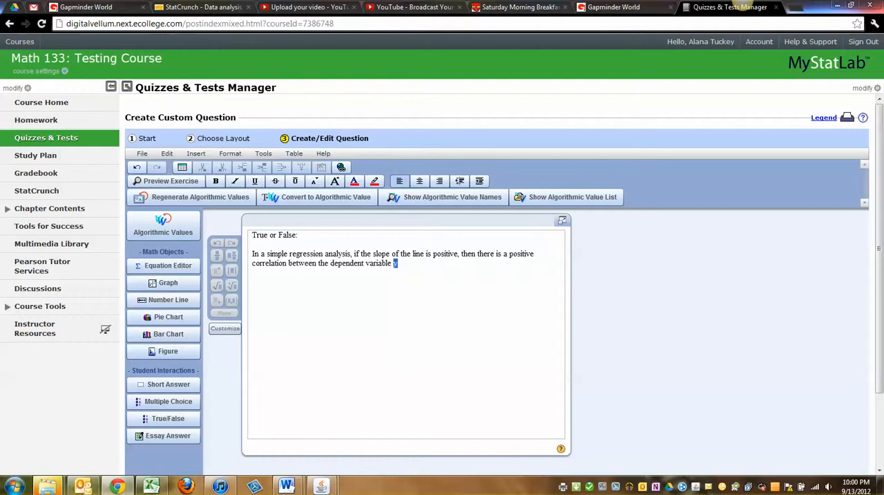
{"action": "key", "text": "ctrl+i"}
{"action": "key", "text": "Right"}
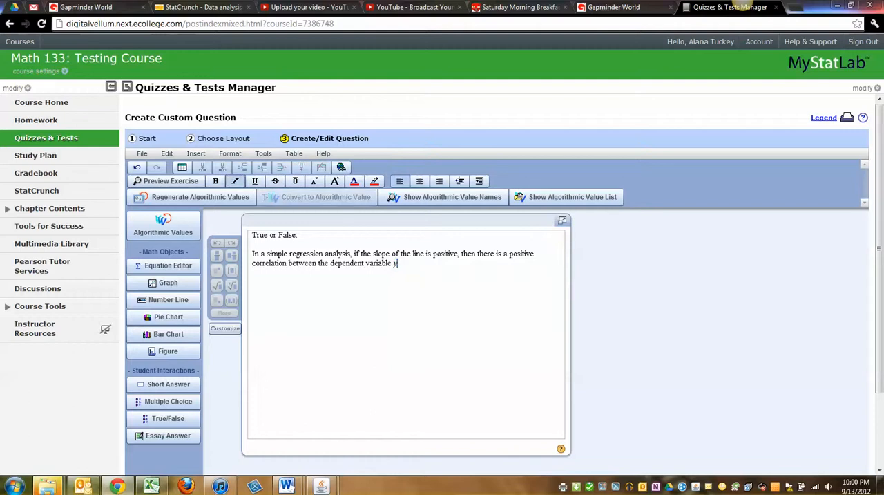
- Finish the statement with ", and the independent variable, x.", italicize the x, and start a new paragraph below it
{"action": "type", "text": ", and the"}
{"action": "type", "text": "pne"}
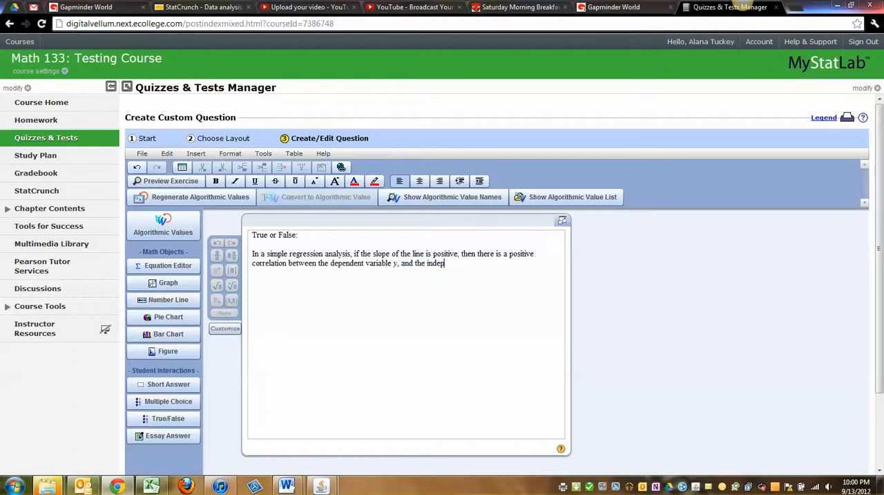
{"action": "key", "text": "BackSpace"}
{"action": "key", "text": "BackSpace"}
{"action": "type", "text": "endent variable, x"}
{"action": "key", "text": "shift+Left"}
{"action": "left_click", "coordinate": [235, 180]}
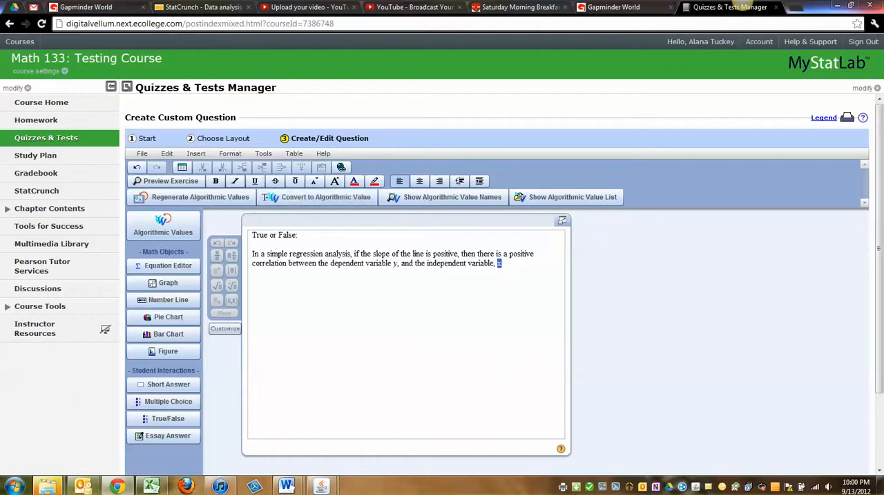
{"action": "key", "text": "shift+Left"}
{"action": "key", "text": "Right"}
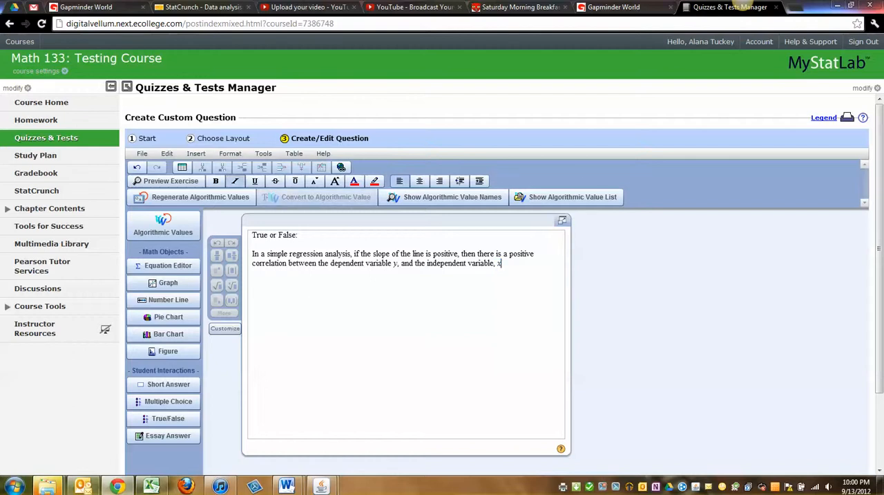
{"action": "type", "text": "."}
{"action": "key", "text": "Return"}
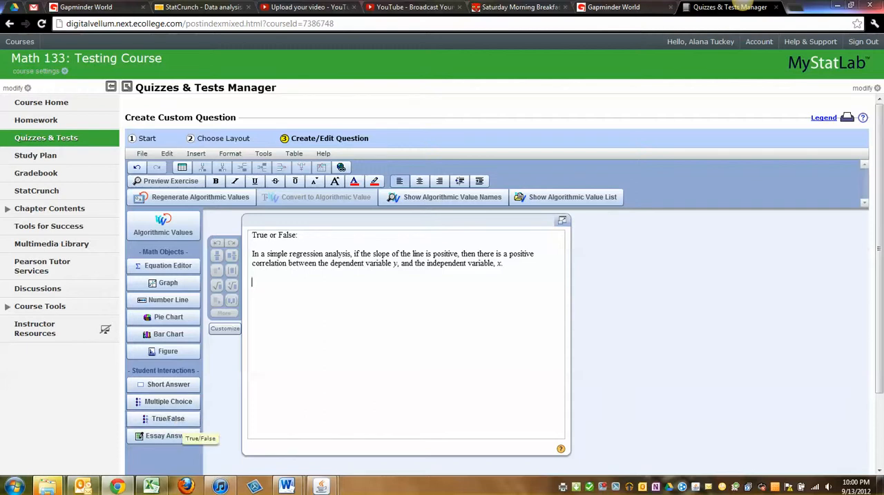
- Insert a True/False answer below the statement, then save and exit the question to reach its settings
{"action": "left_click", "coordinate": [173, 419]}
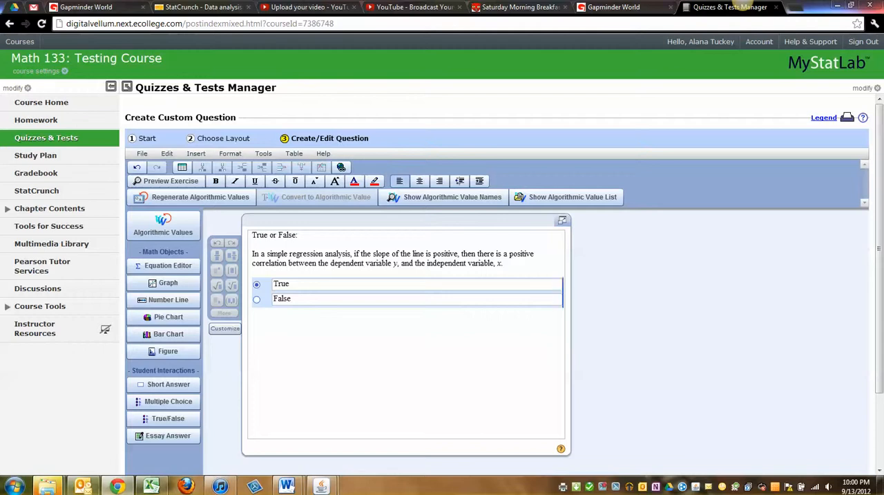
{"action": "scroll", "coordinate": [498, 276], "scroll_direction": "down", "scroll_amount": 3}
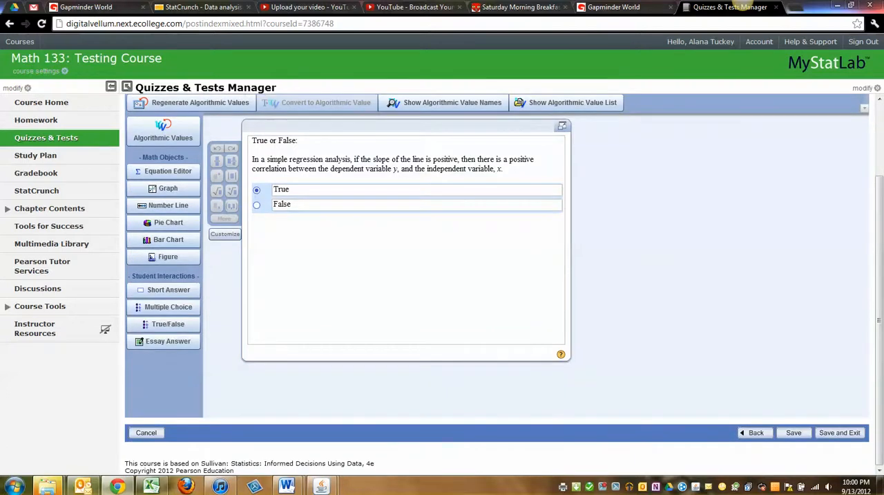
{"action": "left_click", "coordinate": [839, 432]}
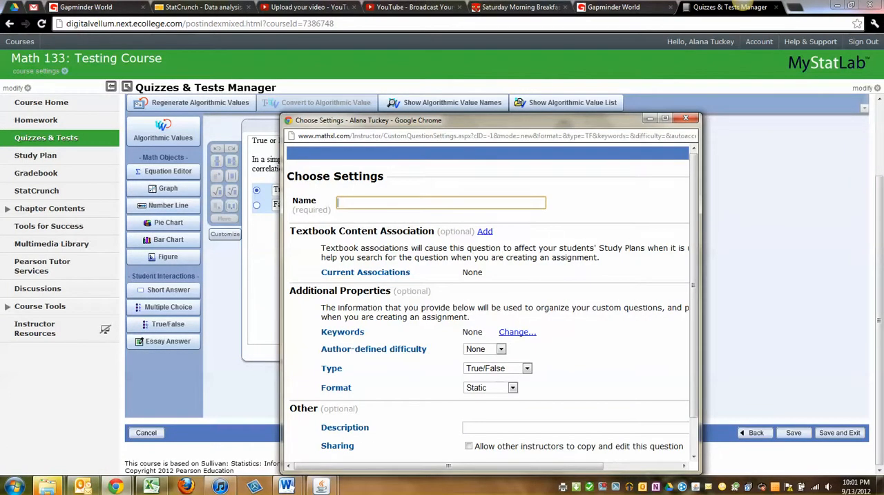
- Name the question 4.1.01, enlarge the settings window, and keep the author-defined difficulty at None
{"action": "left_click", "coordinate": [441, 203]}
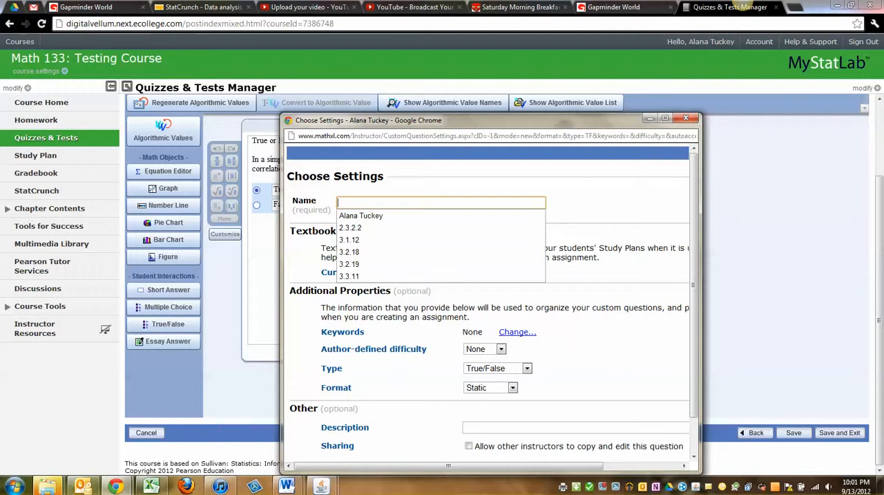
{"action": "left_click", "coordinate": [440, 203]}
{"action": "type", "text": "4.1.01"}
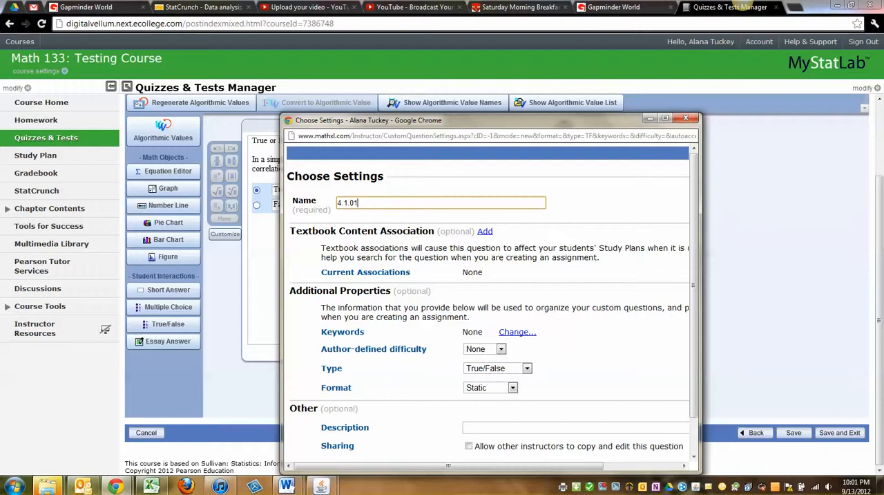
{"action": "left_click", "coordinate": [665, 118]}
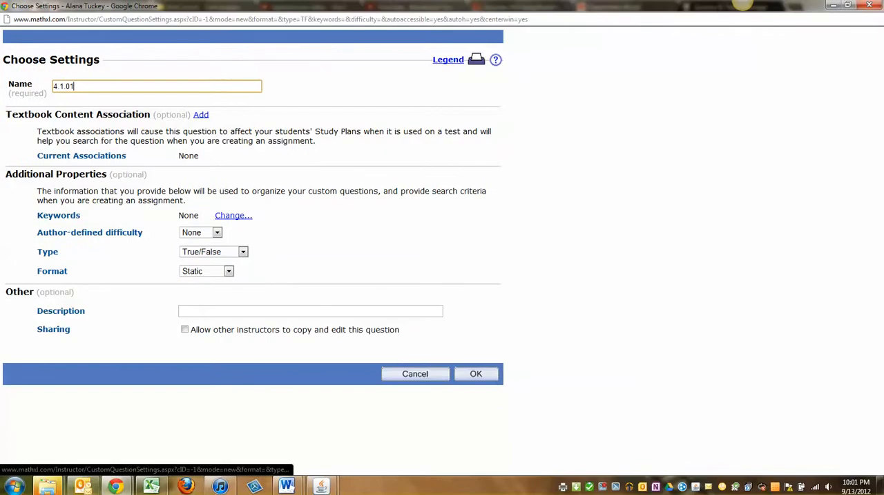
{"action": "left_click", "coordinate": [217, 233]}
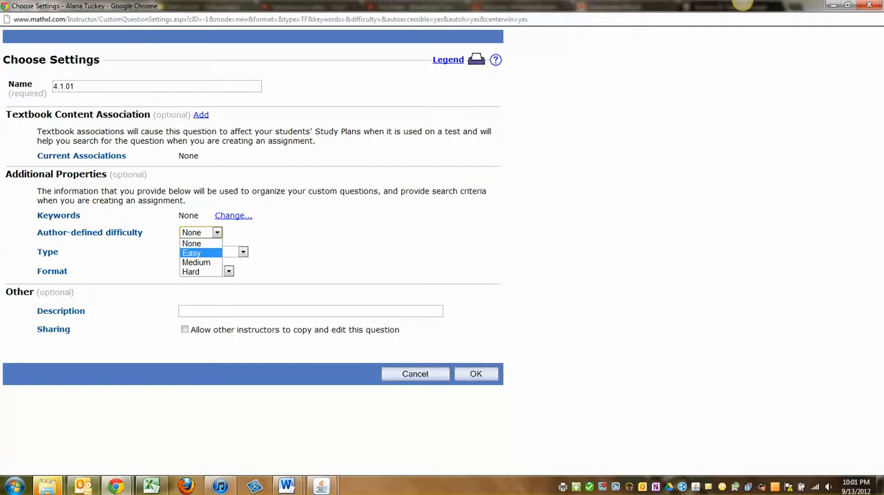
{"action": "left_click", "coordinate": [200, 243]}
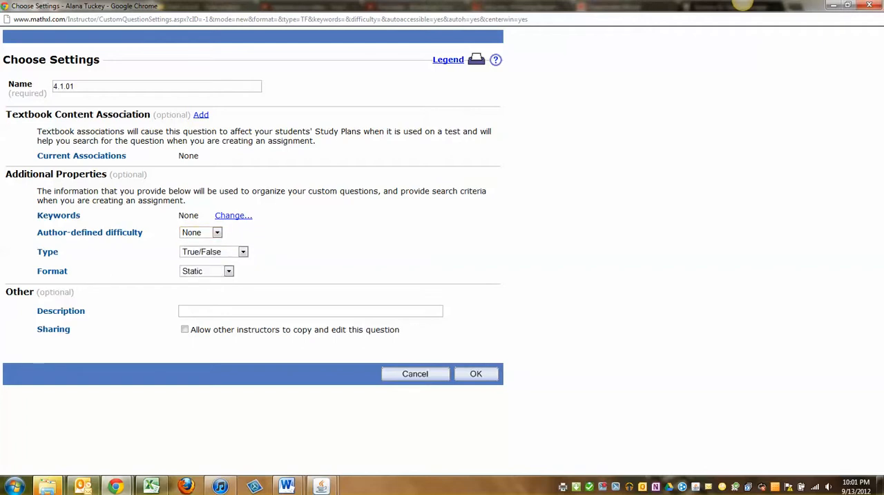
- Add a textbook association for Sullivan: Statistics: Informed Decisions Using Data, 4e, chapter 4. Describing the Relation between Two Variables
{"action": "left_click", "coordinate": [201, 115]}
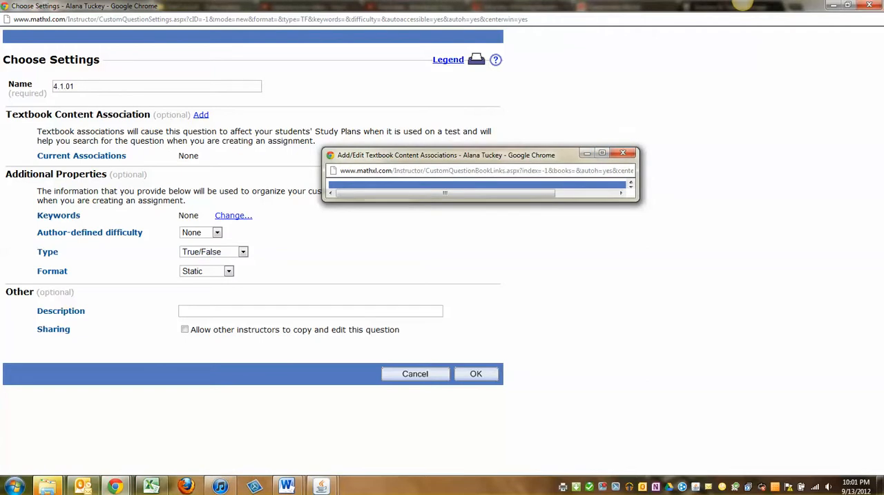
{"action": "left_click", "coordinate": [691, 257]}
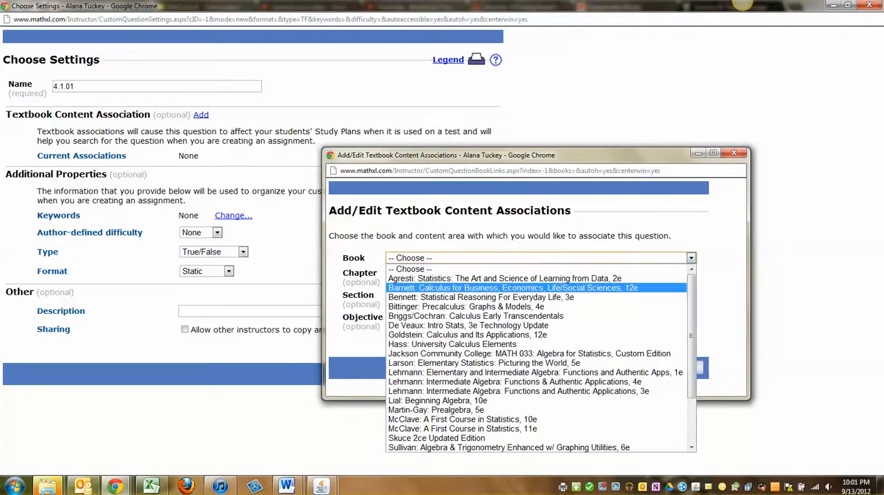
{"action": "scroll", "coordinate": [538, 359], "scroll_direction": "down", "scroll_amount": 2}
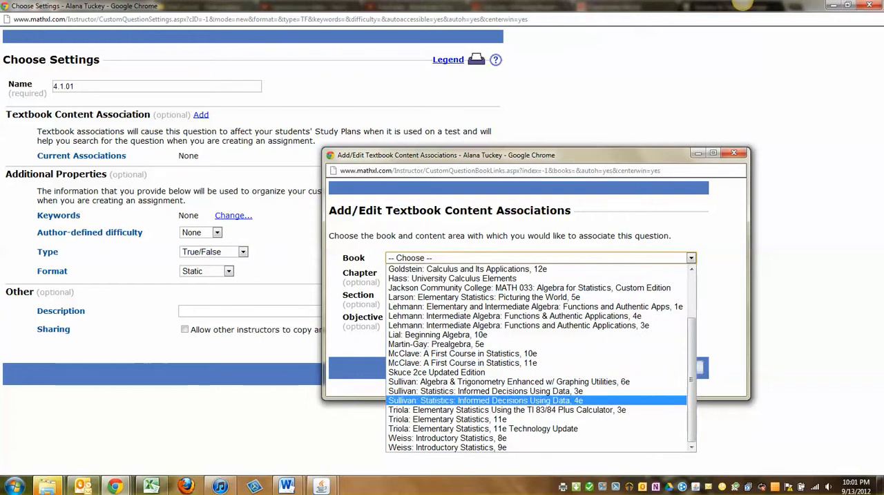
{"action": "left_click", "coordinate": [484, 400]}
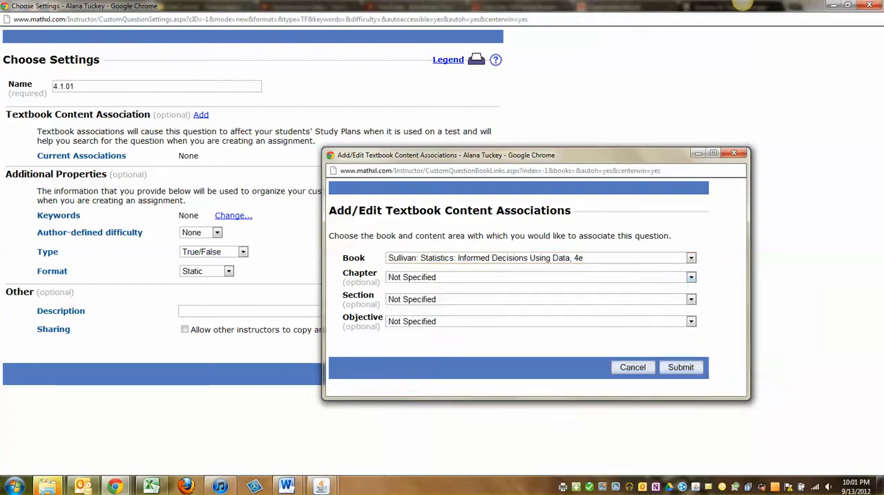
{"action": "left_click", "coordinate": [691, 277]}
{"action": "left_click", "coordinate": [482, 334]}
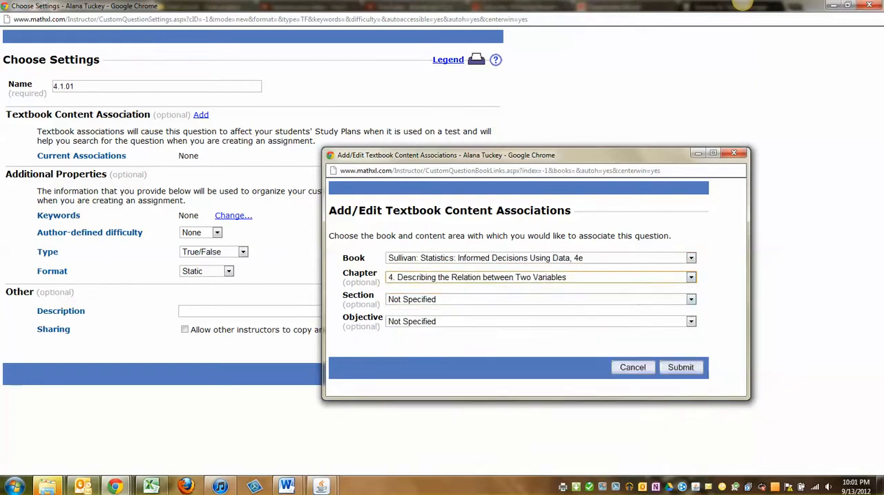
- Set the association's section to Section 4.2: Least-Squares Regression and submit the association
{"action": "left_click", "coordinate": [691, 298]}
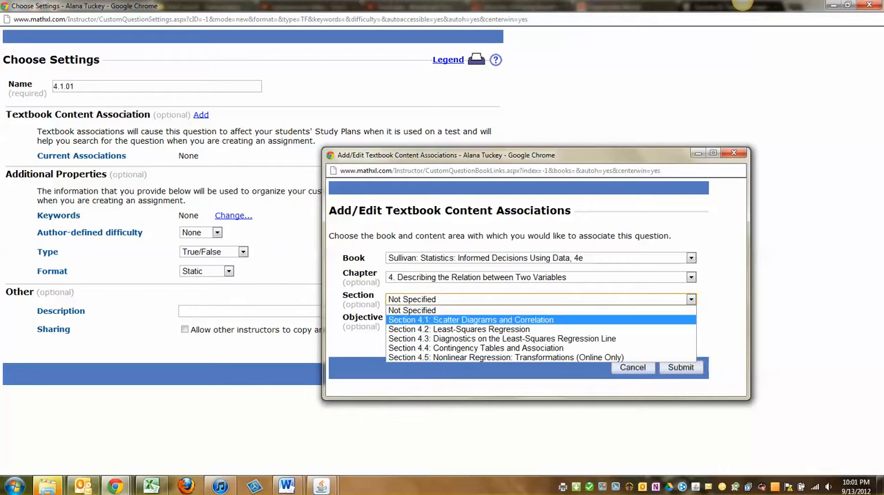
{"action": "left_click", "coordinate": [471, 319]}
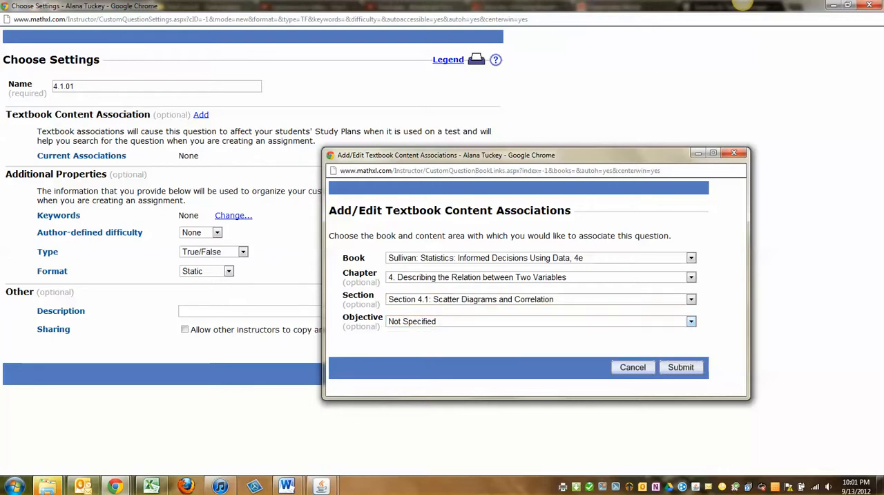
{"action": "left_click", "coordinate": [690, 299]}
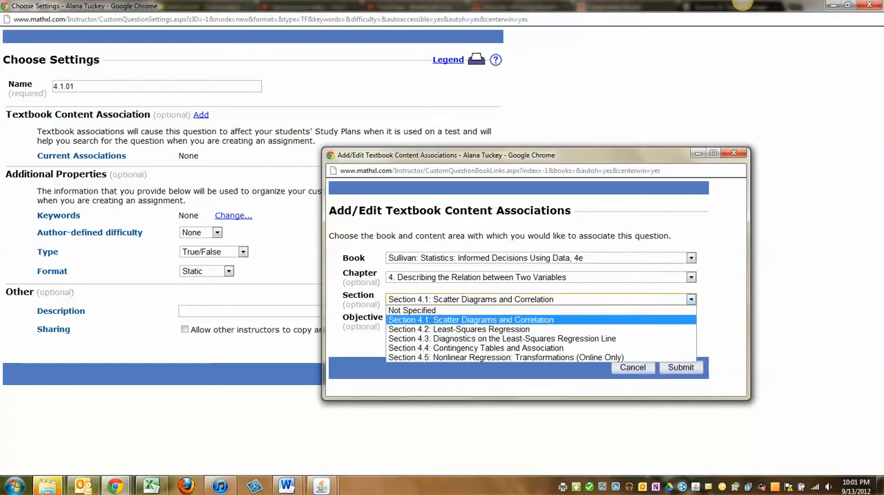
{"action": "left_click", "coordinate": [459, 329]}
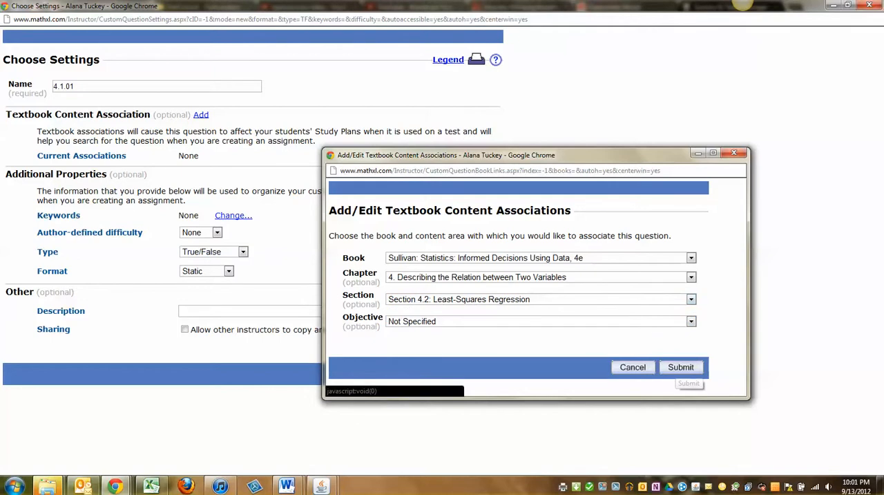
{"action": "left_click", "coordinate": [680, 367]}
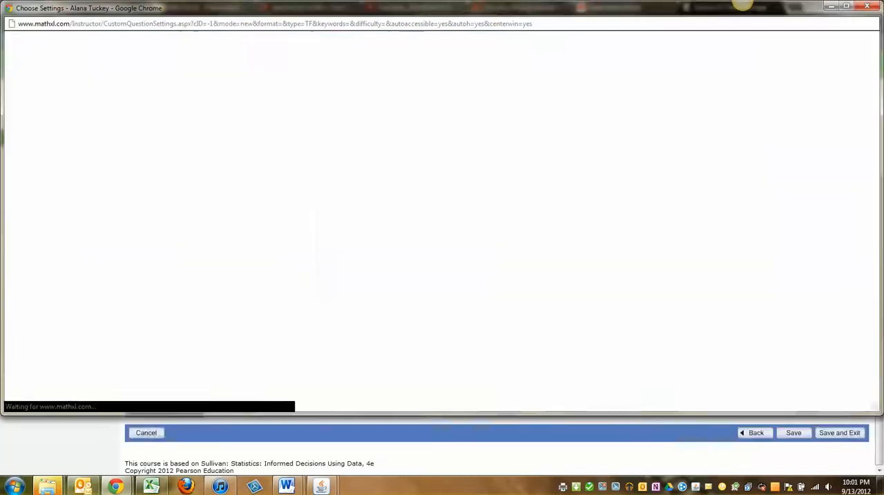
- Rename the question 4.2.01, allow other instructors to copy and edit it, and confirm the settings
{"action": "left_click", "coordinate": [66, 124]}
{"action": "key", "text": "BackSpace"}
{"action": "type", "text": "2"}
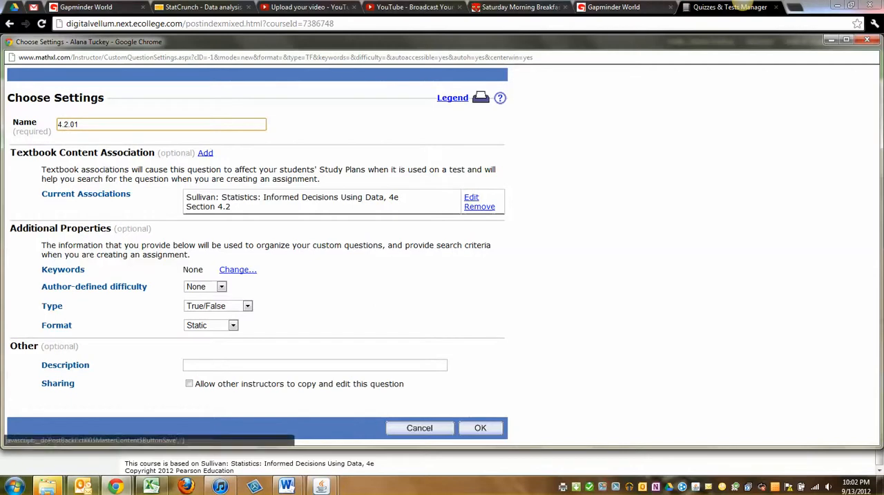
{"action": "left_click", "coordinate": [189, 383]}
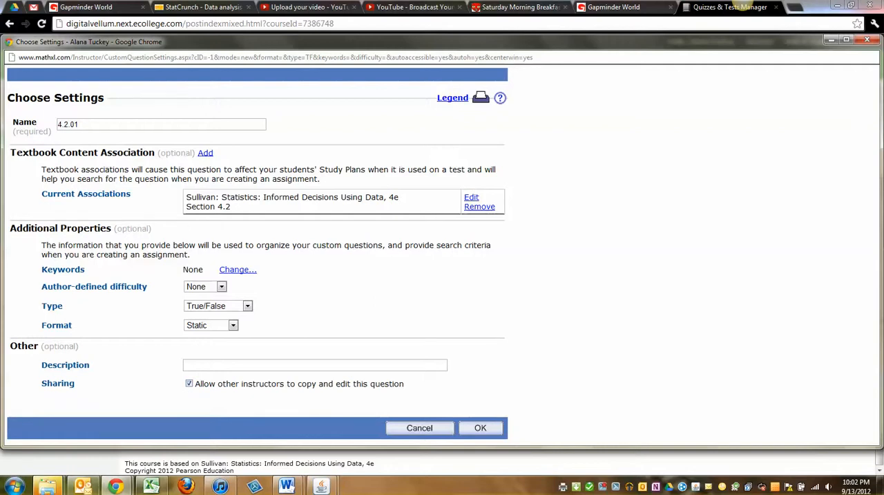
{"action": "left_click", "coordinate": [480, 428]}
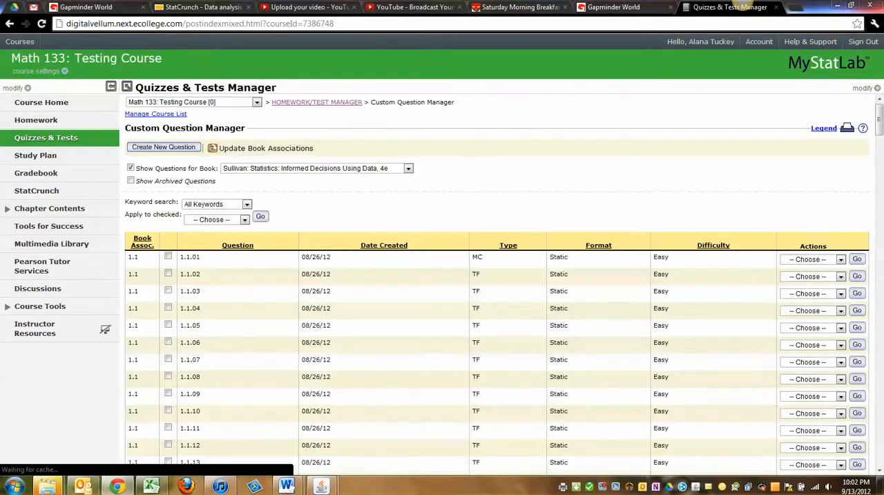
- Create a copy of question 4.2.01 from the end of the custom question list
{"action": "left_click_drag", "start_coordinate": [879, 120], "coordinate": [880, 453]}
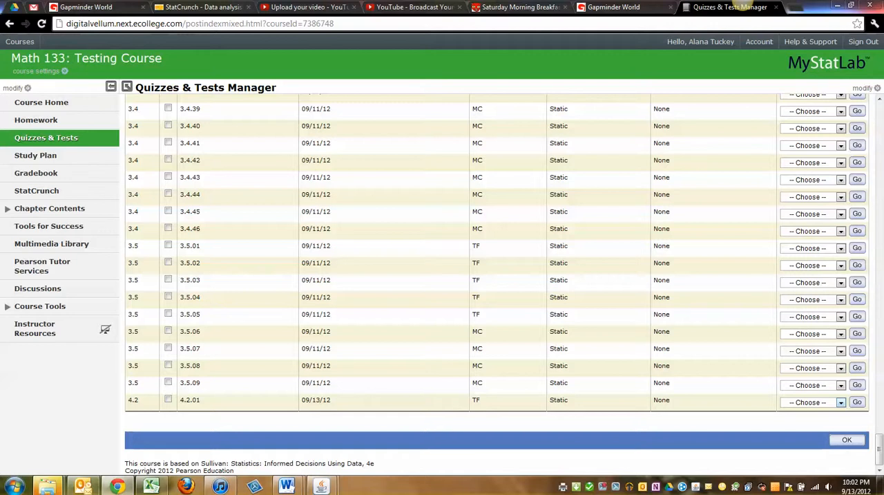
{"action": "left_click", "coordinate": [840, 401]}
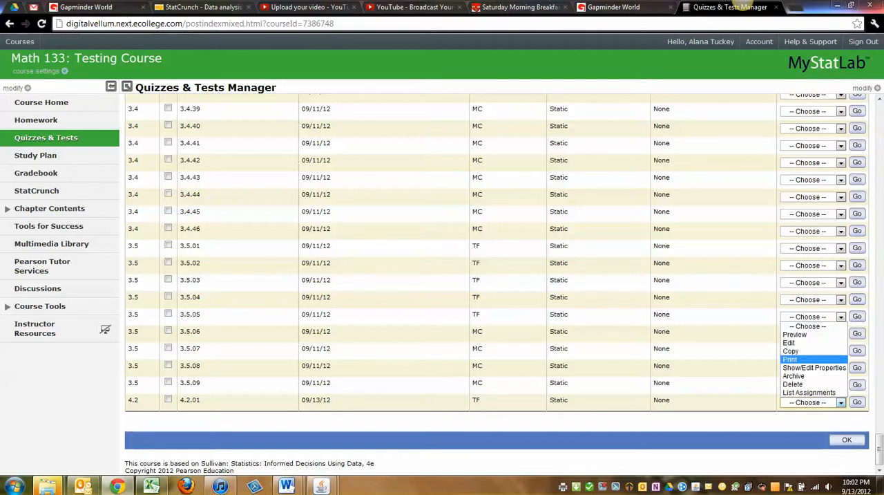
{"action": "left_click", "coordinate": [790, 351]}
{"action": "left_click", "coordinate": [856, 401]}
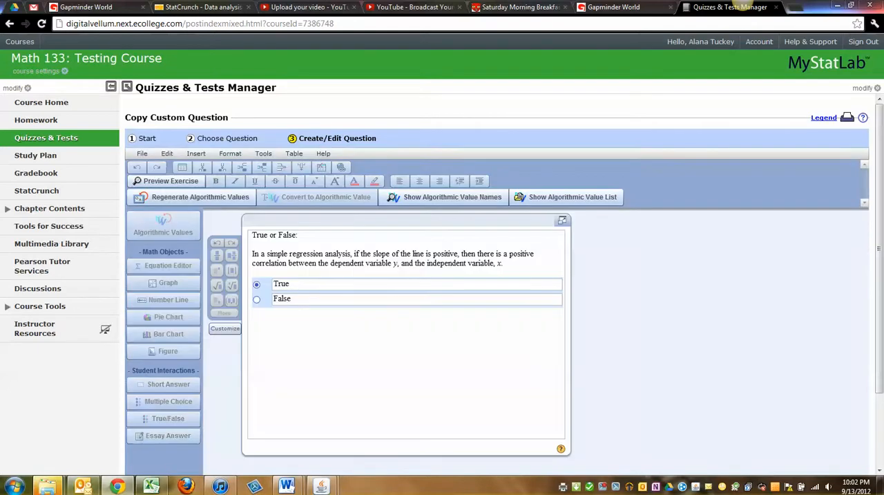
- Rewrite statement: "In a simple regression analysis, if the y-intercept is negative, then there is a negative correlation between the dependent variable y and the independent variable x."
{"action": "left_click_drag", "start_coordinate": [504, 264], "coordinate": [252, 246]}
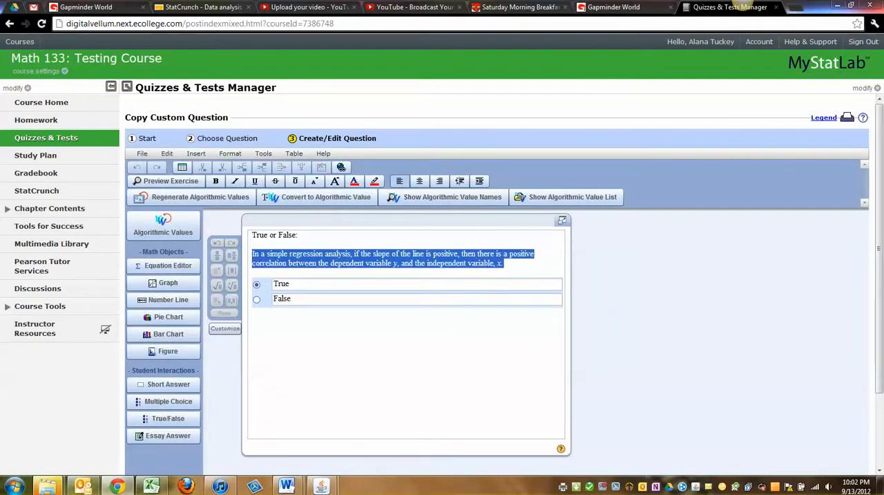
{"action": "type", "text": "In"}
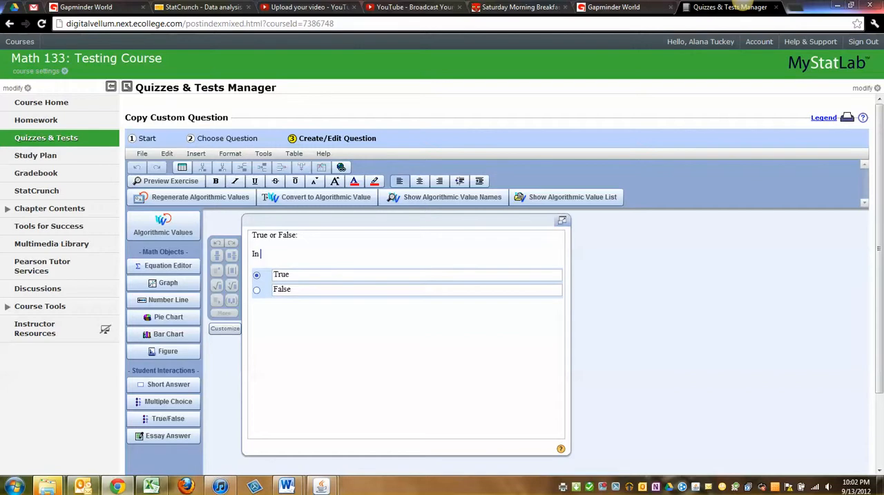
{"action": "type", "text": " a simple "}
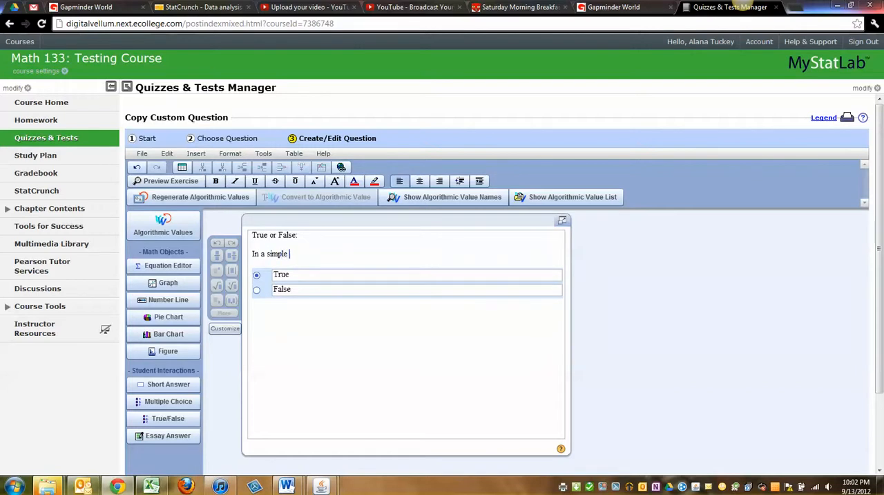
{"action": "type", "text": "regression analysis"}
{"action": "key", "text": "ctrl+v"}
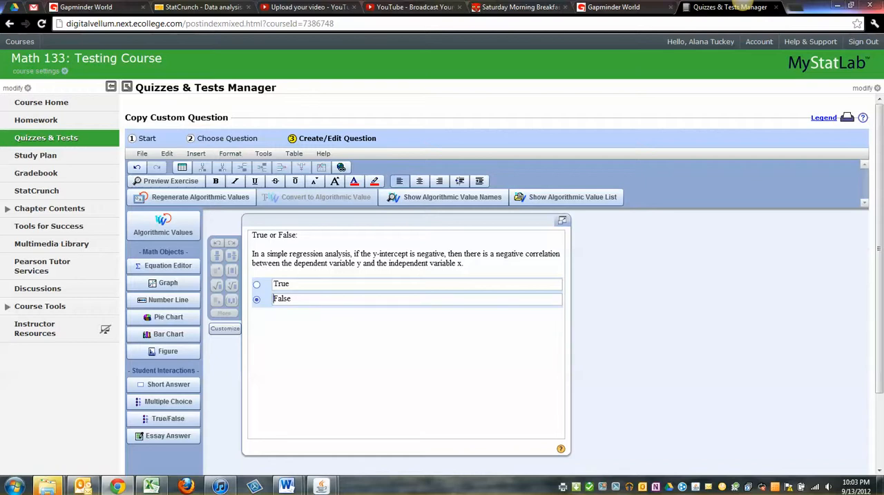
- Try to italicize the variables y and x in the second line of the statement
{"action": "double_click", "coordinate": [359, 262]}
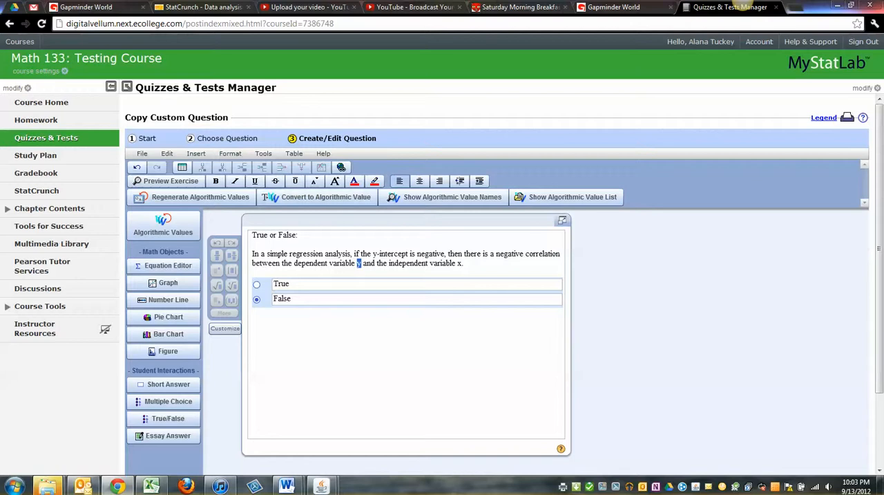
{"action": "left_click", "coordinate": [236, 181]}
{"action": "double_click", "coordinate": [459, 262]}
{"action": "left_click", "coordinate": [235, 181]}
{"action": "left_click", "coordinate": [290, 284]}
{"action": "left_click", "coordinate": [406, 387]}
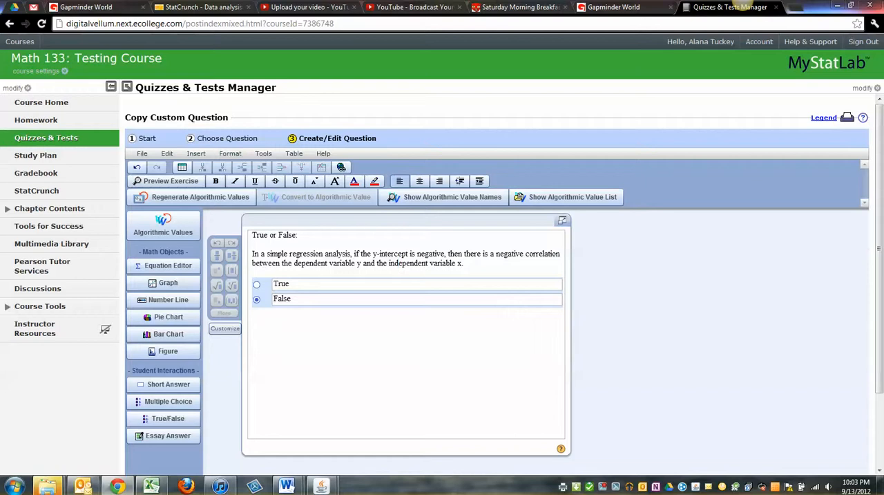
- Keep False as the correct, locked answer, then save and exit the copied question to reach its settings
{"action": "left_click", "coordinate": [291, 298]}
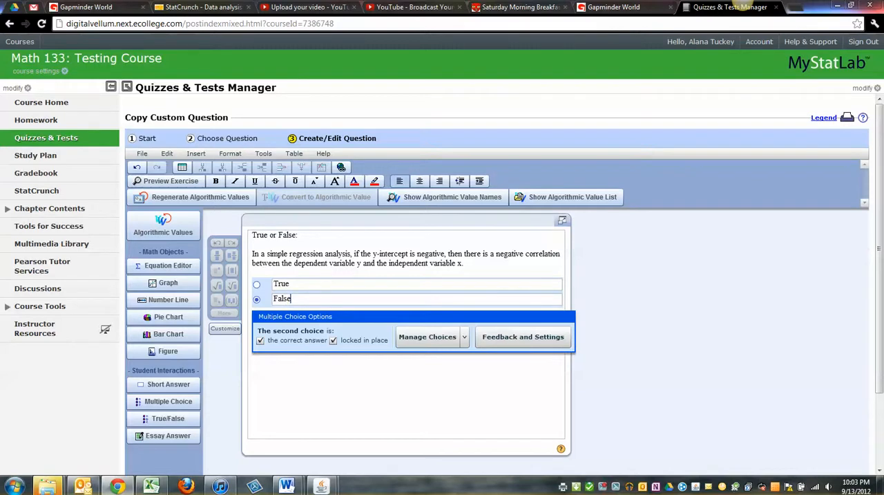
{"action": "scroll", "coordinate": [498, 276], "scroll_direction": "down", "scroll_amount": 3}
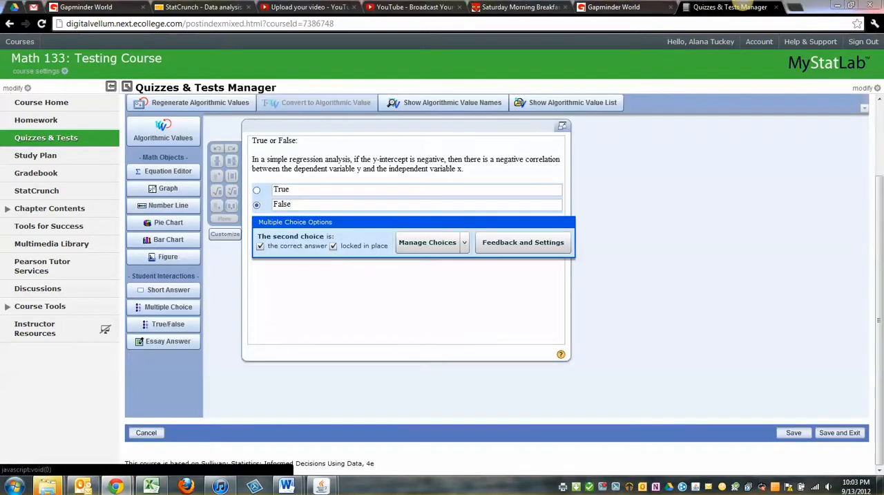
{"action": "left_click", "coordinate": [523, 242]}
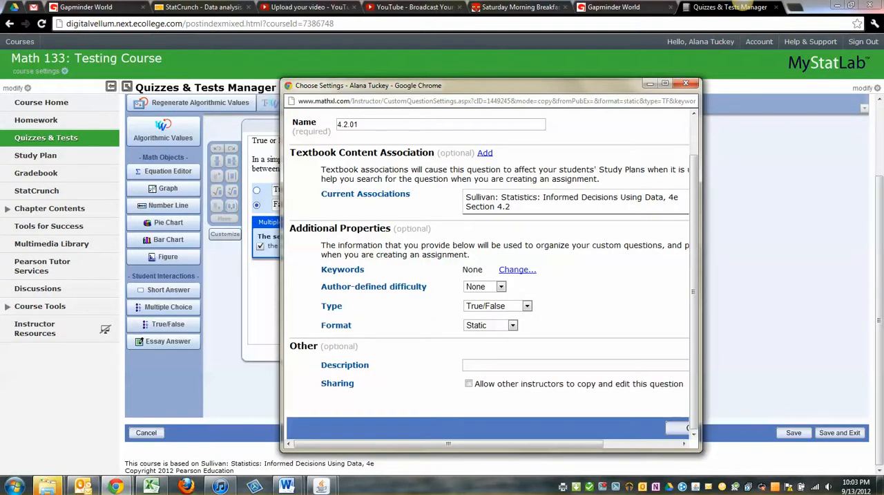
- Name the copied question 4.2.02, enlarge the settings window, and allow other instructors to copy and edit it
{"action": "left_click", "coordinate": [359, 125]}
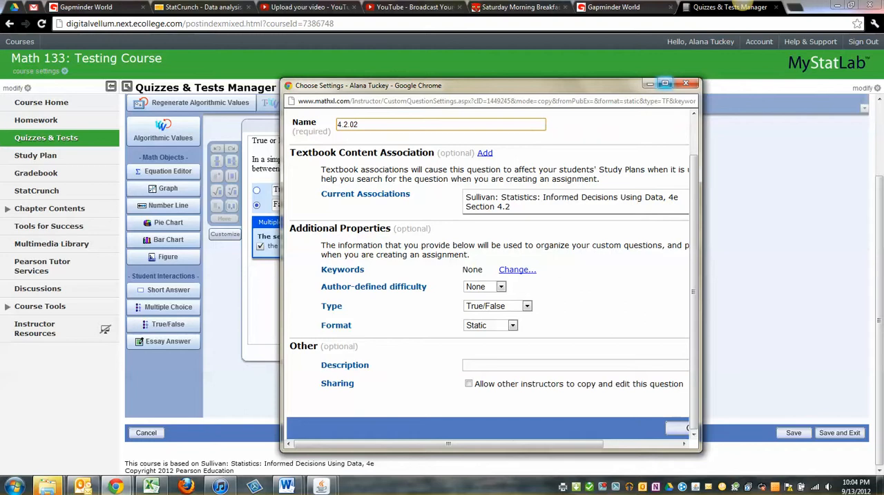
{"action": "left_click", "coordinate": [665, 83]}
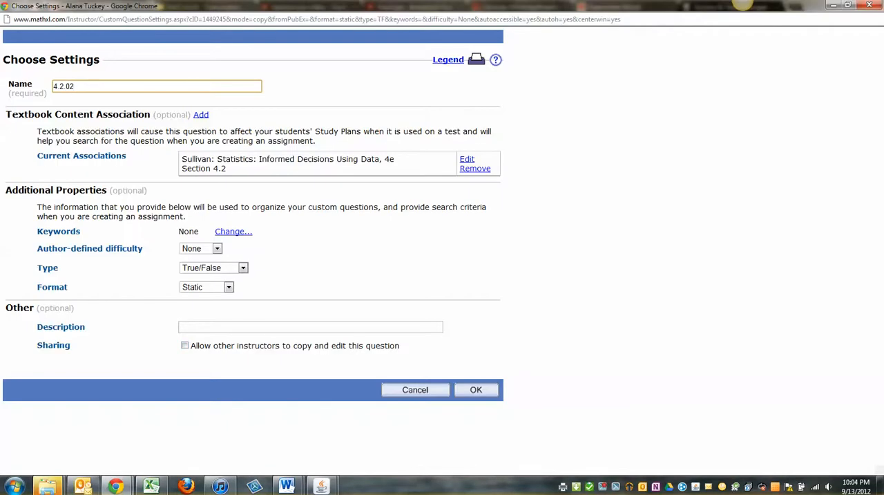
{"action": "left_click", "coordinate": [184, 345]}
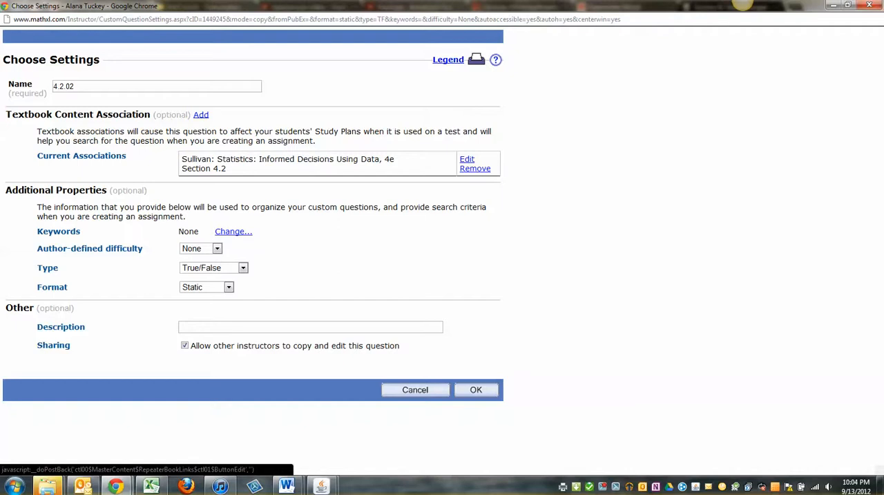
- Review the section choices of the existing textbook association and resubmit it with Section 4.2: Least-Squares Regression
{"action": "left_click", "coordinate": [467, 159]}
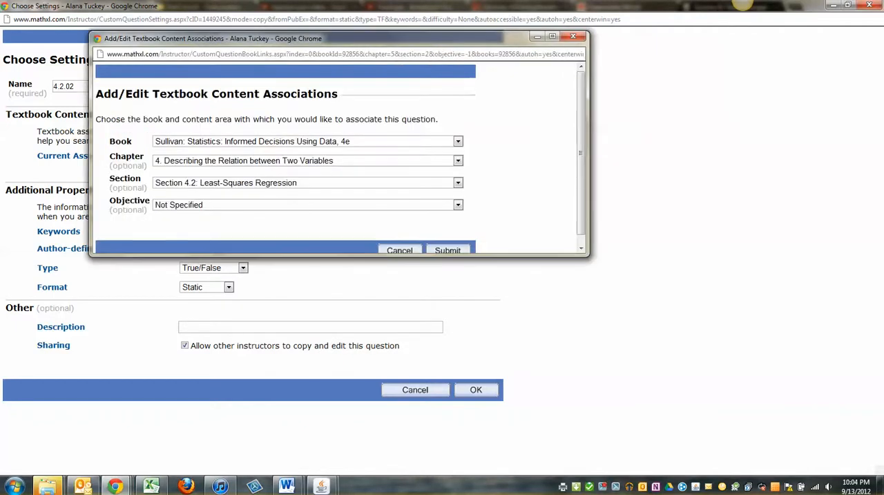
{"action": "left_click", "coordinate": [458, 184]}
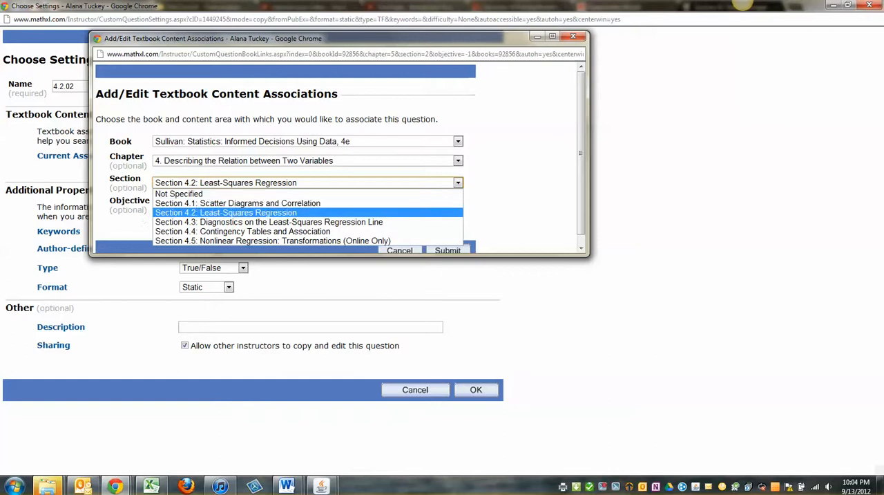
{"action": "left_click", "coordinate": [458, 210]}
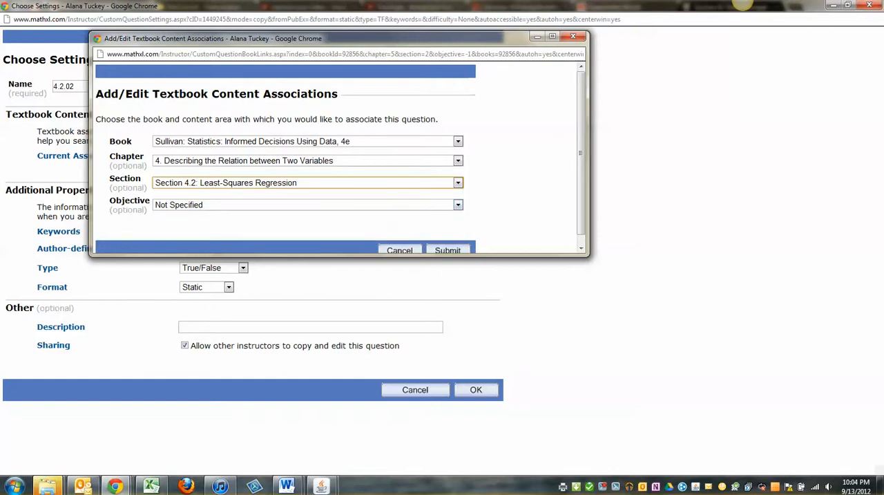
{"action": "left_click", "coordinate": [448, 250]}
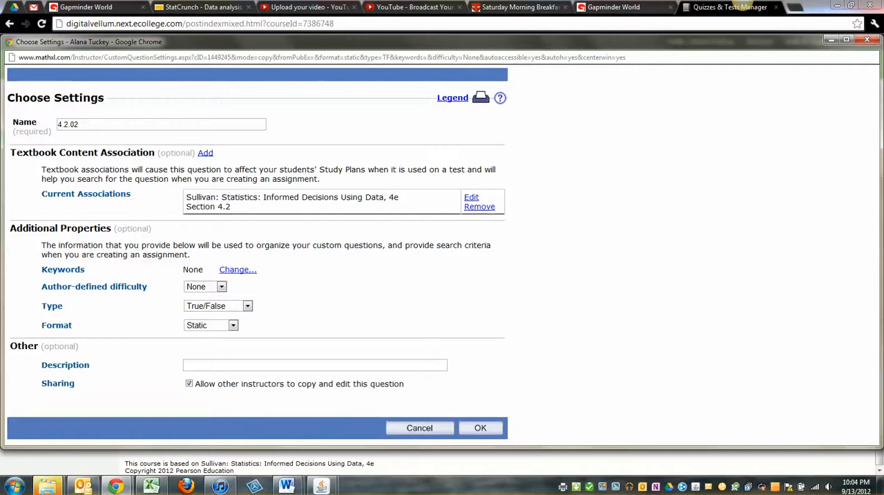
- Assign the keyword "correlation coefficient" to the copied question
{"action": "left_click", "coordinate": [238, 270]}
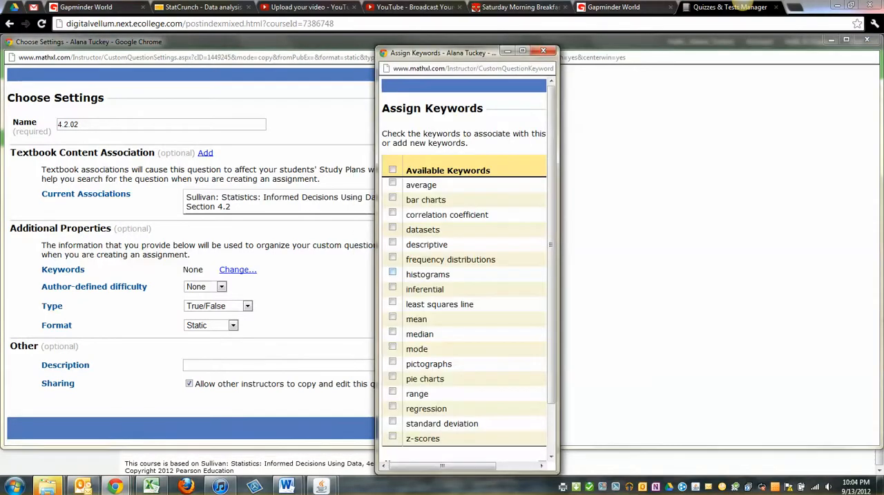
{"action": "left_click", "coordinate": [392, 212]}
{"action": "scroll", "coordinate": [463, 277], "scroll_direction": "down", "scroll_amount": 2}
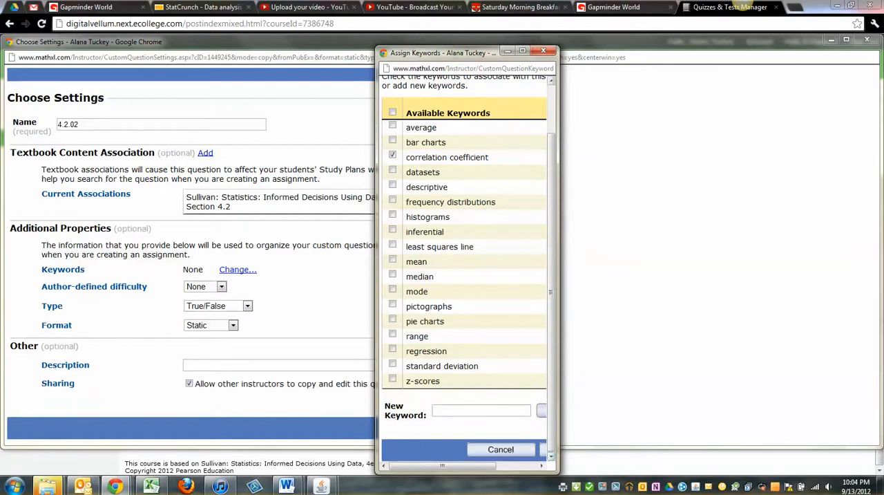
{"action": "left_click", "coordinate": [543, 450]}
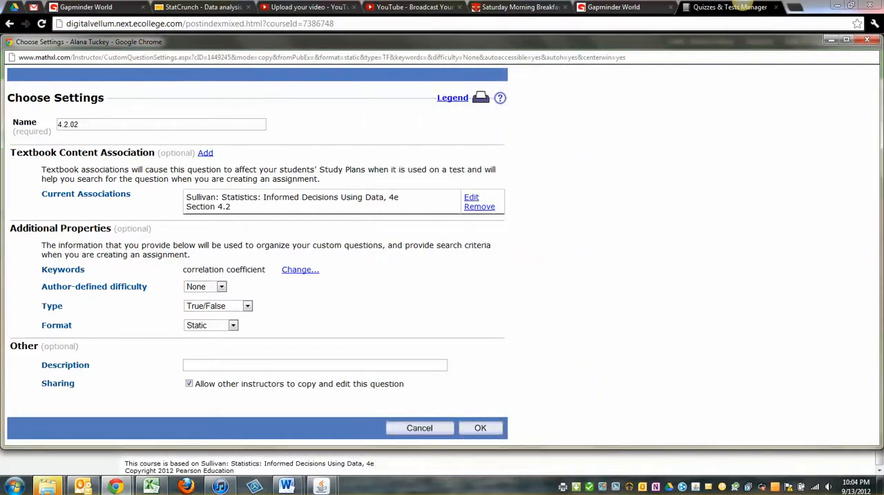
- Save the settings of question 4.2.02 and start a new copy of that question from the question list
{"action": "left_click", "coordinate": [480, 428]}
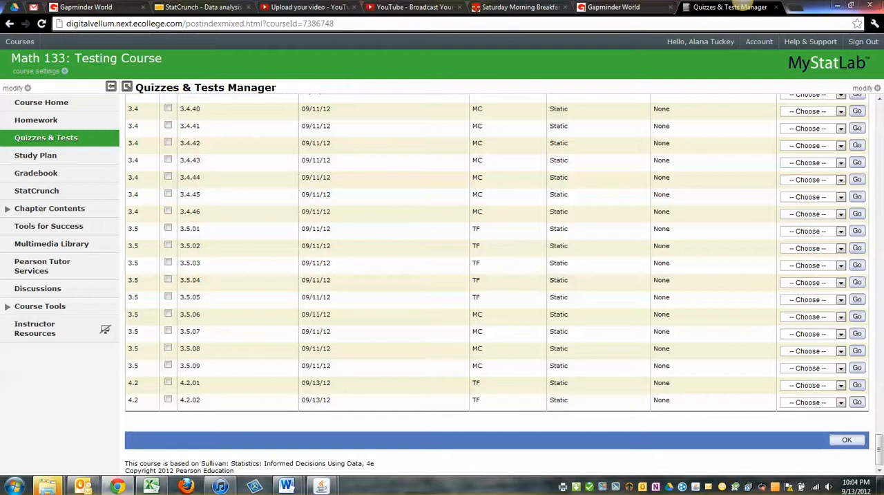
{"action": "left_click", "coordinate": [811, 402]}
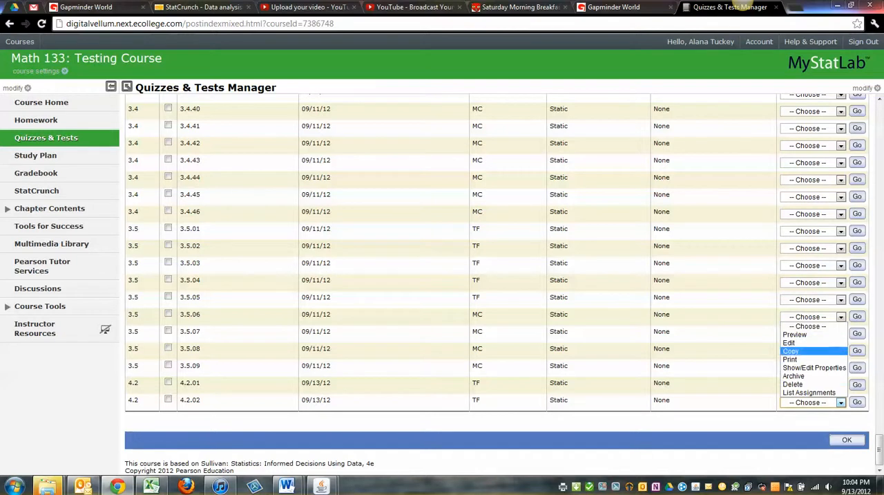
{"action": "left_click", "coordinate": [804, 351]}
{"action": "left_click", "coordinate": [857, 402]}
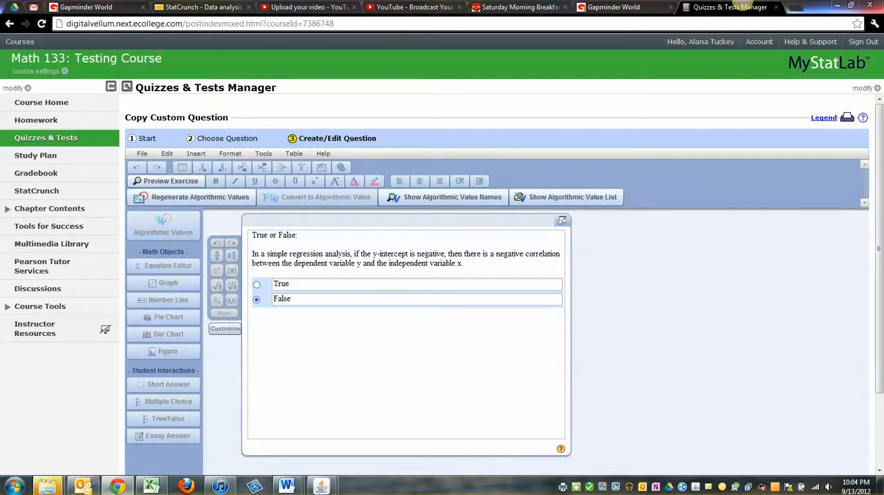
- Select the copied question's text, then insert an empty answer choice below False
{"action": "left_click_drag", "start_coordinate": [252, 253], "coordinate": [464, 264]}
{"action": "left_click_drag", "start_coordinate": [253, 253], "coordinate": [252, 235]}
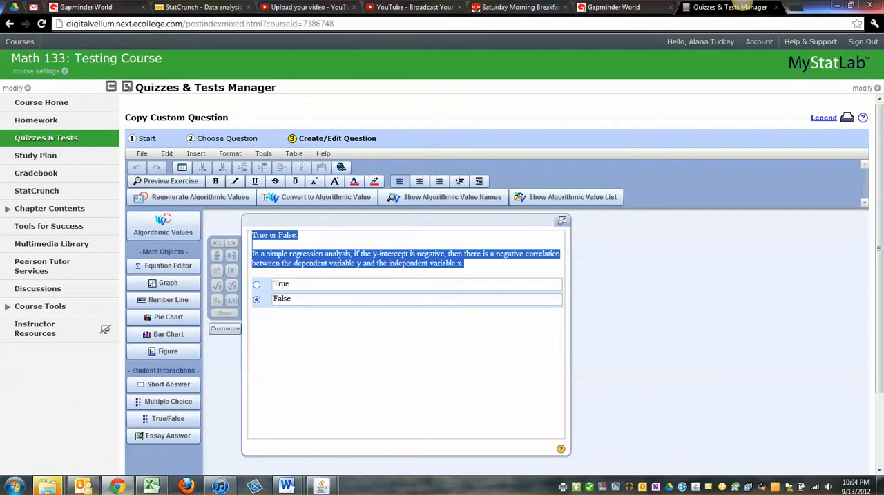
{"action": "left_click", "coordinate": [292, 299]}
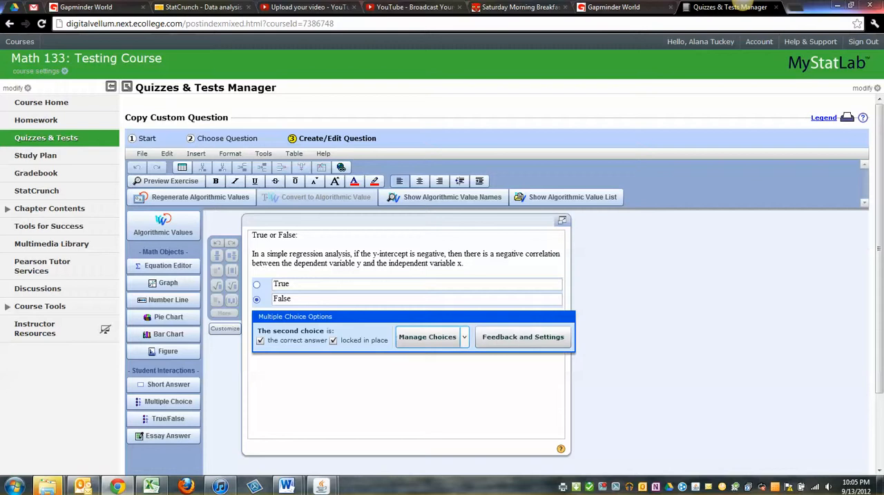
{"action": "left_click", "coordinate": [427, 336]}
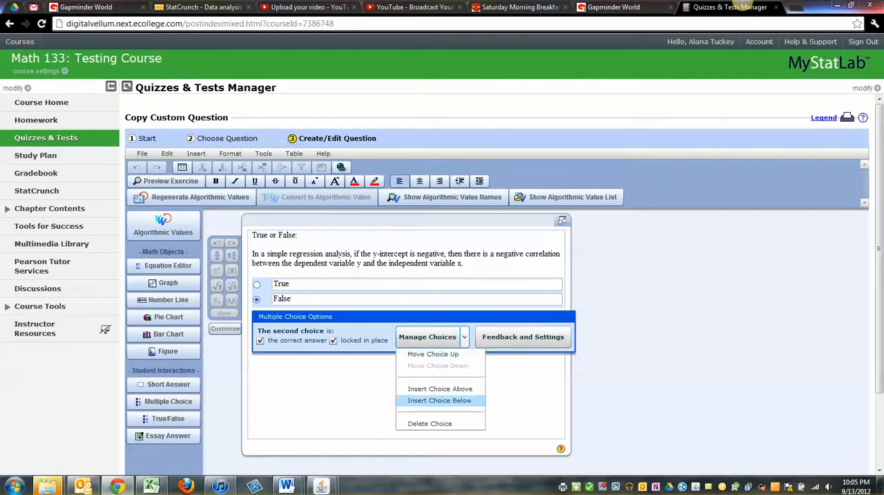
{"action": "left_click", "coordinate": [439, 400]}
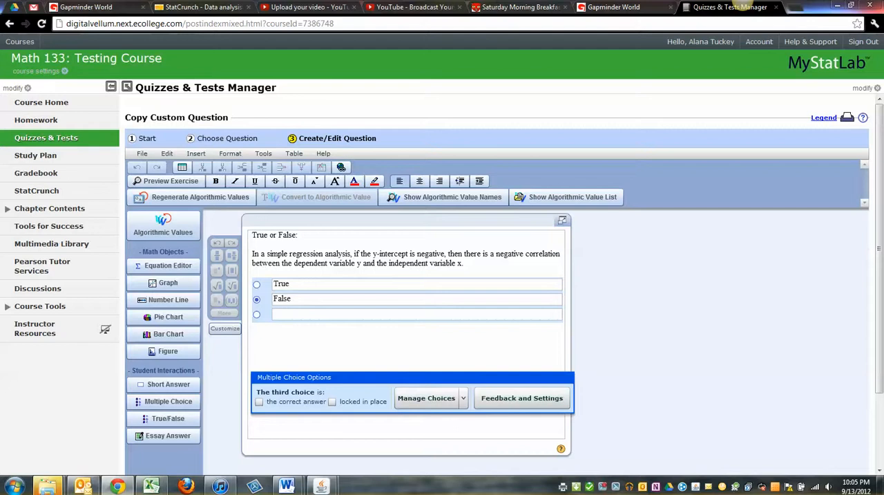
- Try changing the locked-in-place setting of the True and False answer choices
{"action": "left_click", "coordinate": [292, 298]}
{"action": "left_click", "coordinate": [332, 401]}
{"action": "left_click", "coordinate": [290, 284]}
{"action": "left_click", "coordinate": [332, 401]}
{"action": "left_click", "coordinate": [293, 299]}
{"action": "left_click", "coordinate": [283, 314]}
- Delete the whole block of answer choices, then open a short-answer definition and cancel it
{"action": "left_click", "coordinate": [253, 300]}
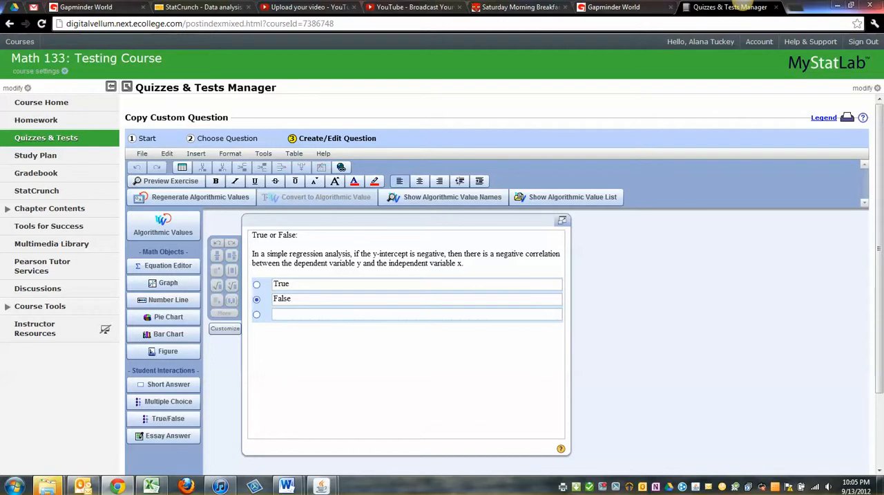
{"action": "key", "text": "Delete"}
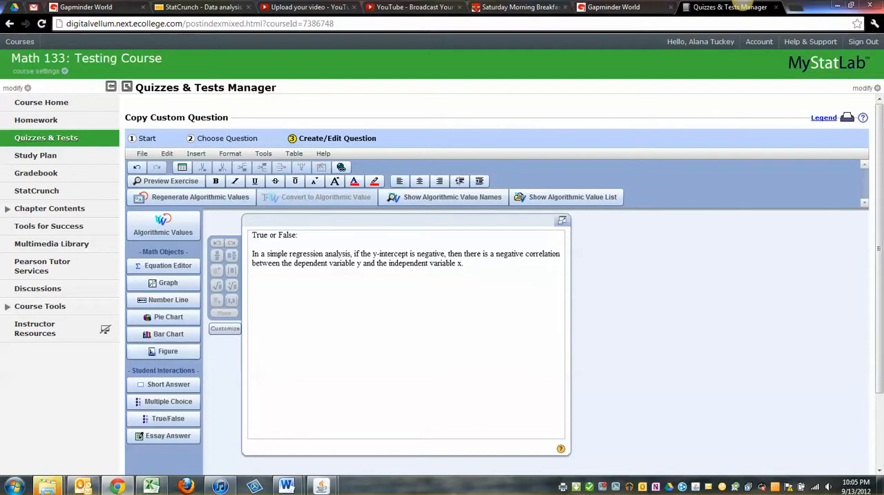
{"action": "left_click", "coordinate": [164, 384]}
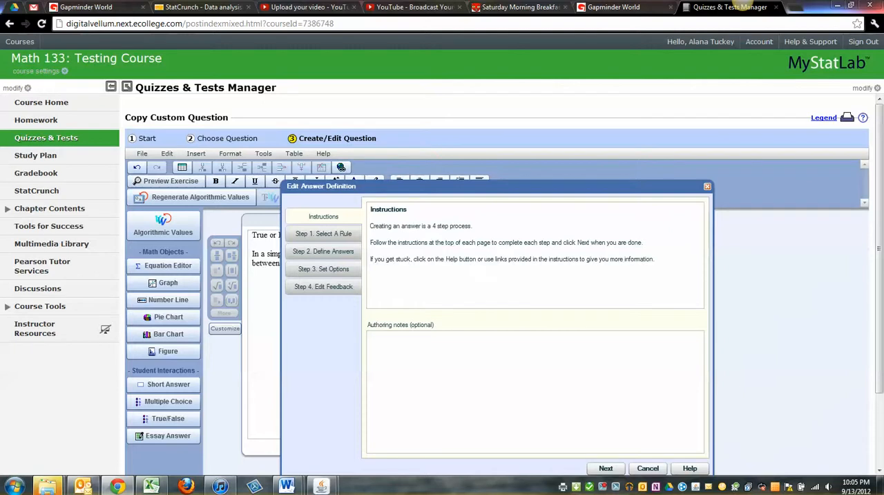
{"action": "left_click", "coordinate": [648, 468]}
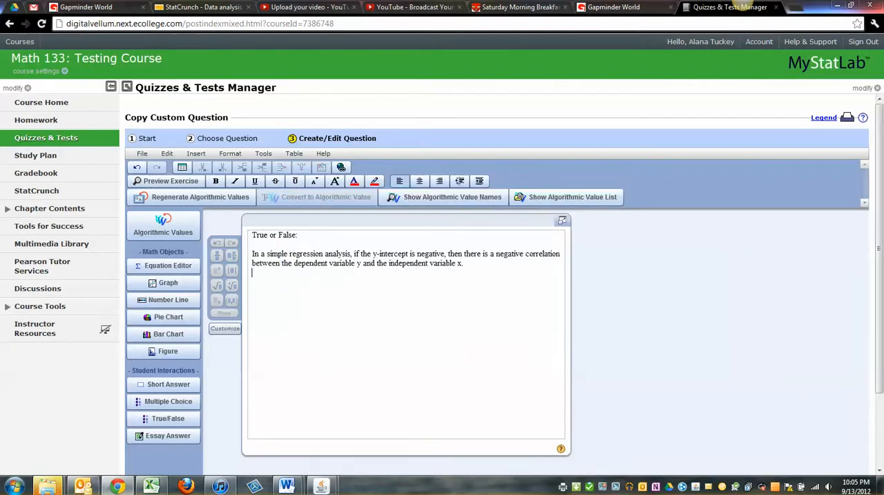
- Replace the question text with a prompt on 2002 payroll (in millions) and wins for 10 baseball teams, ending with "Calculate the correlation coefficient."
{"action": "key", "text": "ctrl+a"}
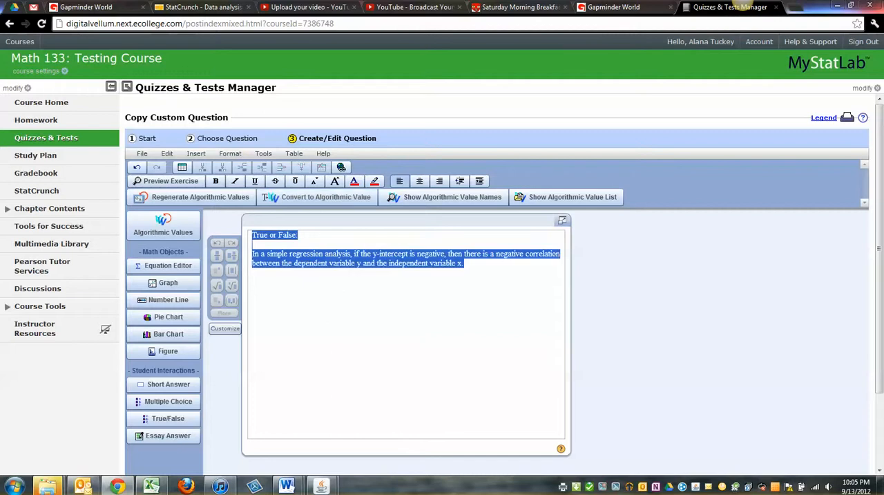
{"action": "key", "text": "BackSpace"}
{"action": "type", "text": "The following table shows the "}
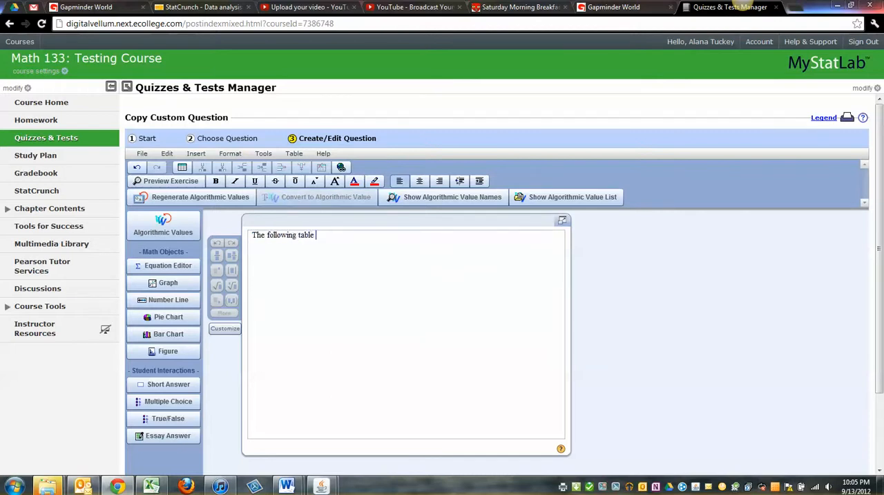
{"action": "type", "text": "paur"}
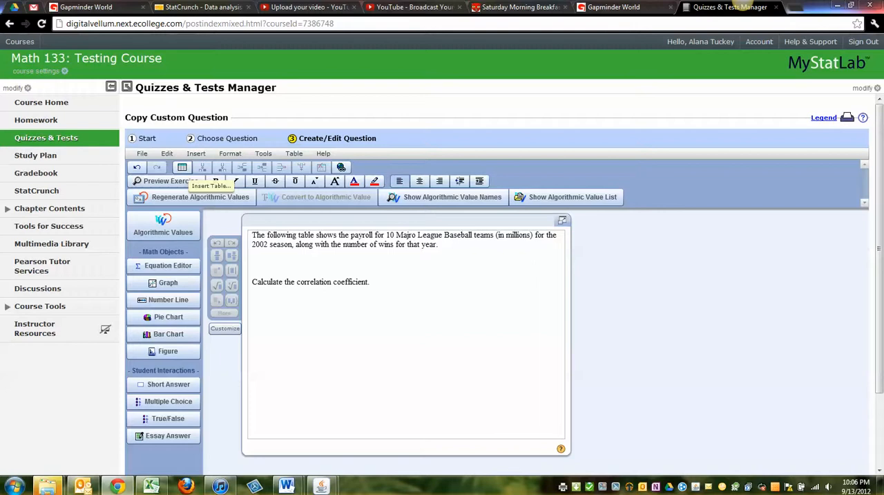
- Insert an autosized table with 2 columns and 11 rows between the introduction and the correlation coefficient instruction
{"action": "left_click", "coordinate": [181, 167]}
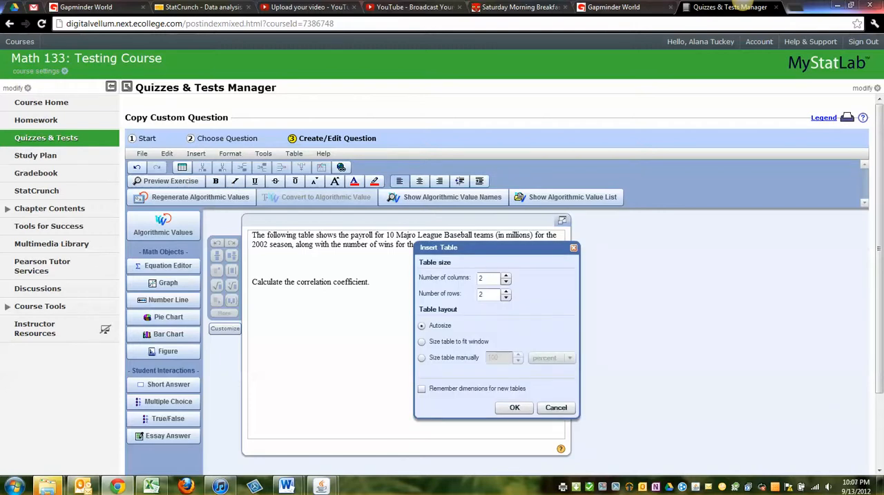
{"action": "double_click", "coordinate": [482, 295]}
{"action": "type", "text": "11"}
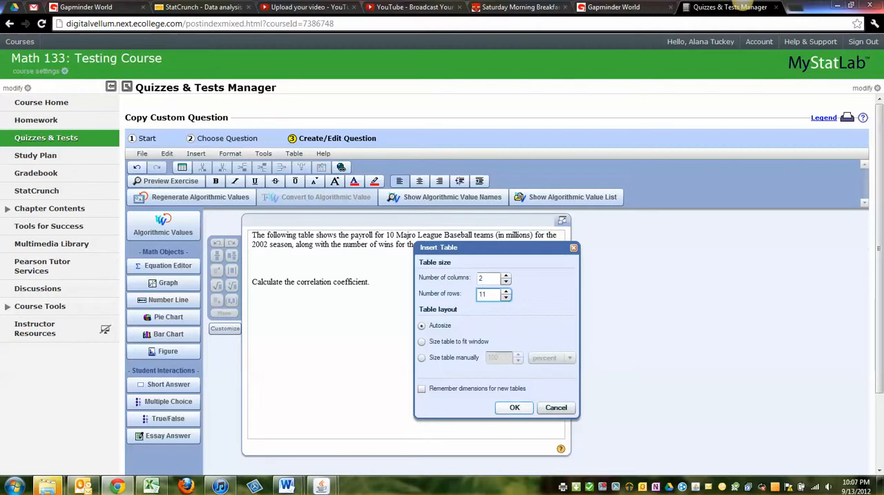
{"action": "key", "text": "Return"}
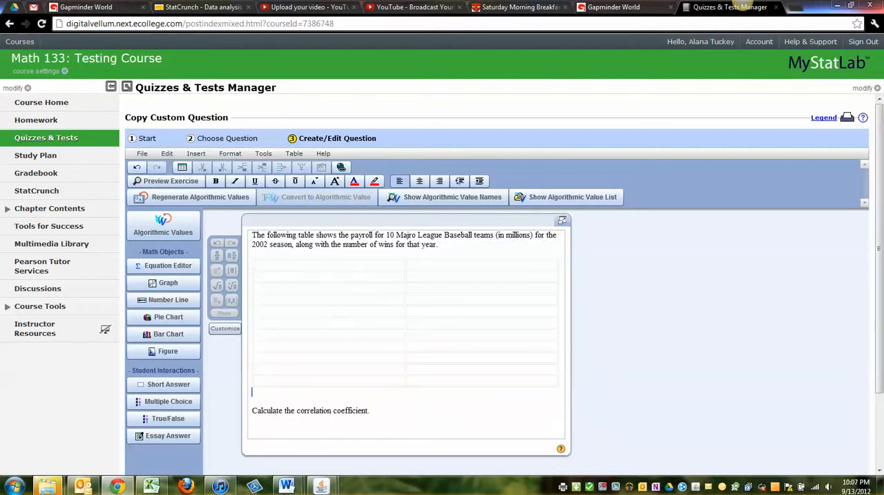
- Set the new table's cell spacing and cell padding to 0 in its table properties
{"action": "left_click_drag", "start_coordinate": [311, 264], "coordinate": [470, 380]}
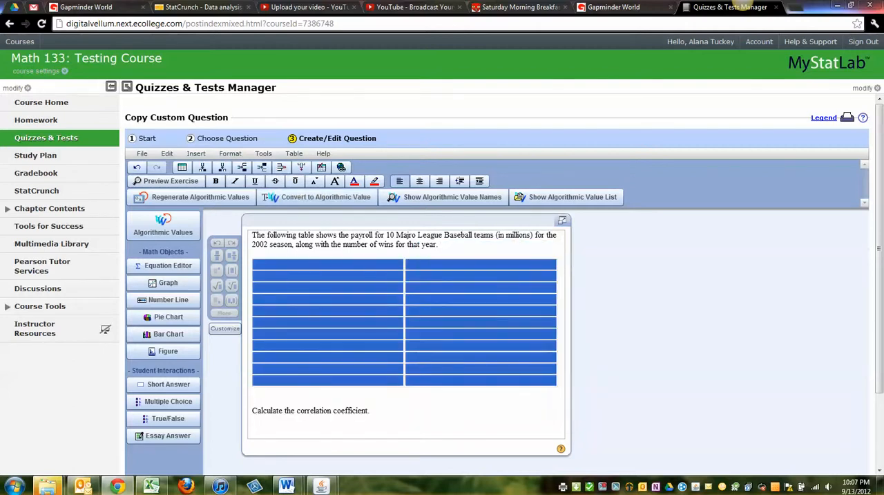
{"action": "left_click", "coordinate": [277, 276]}
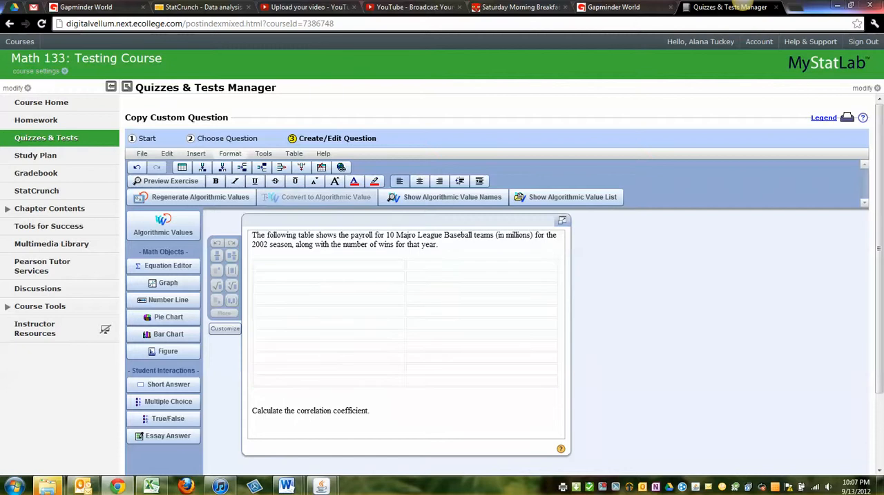
{"action": "left_click", "coordinate": [294, 153]}
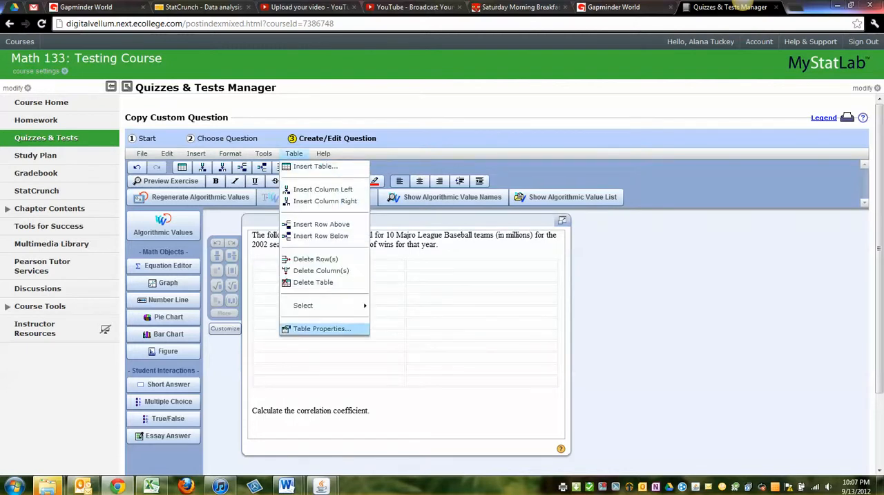
{"action": "left_click", "coordinate": [322, 328]}
{"action": "left_click", "coordinate": [465, 311]}
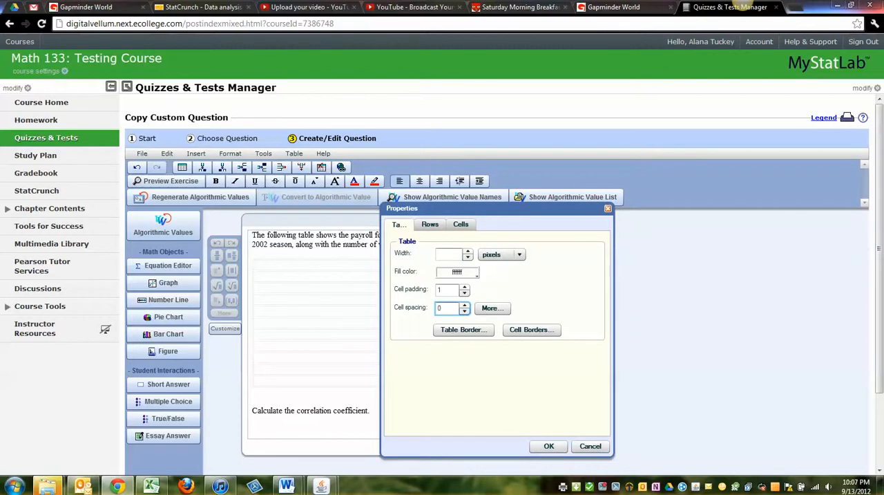
{"action": "left_click", "coordinate": [465, 293]}
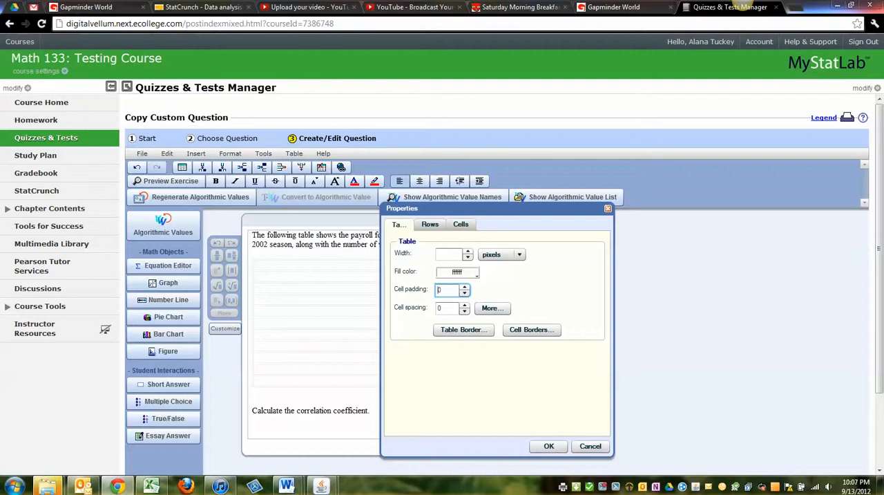
- Give the table a flat outer border and adjust the border's width
{"action": "left_click", "coordinate": [464, 328]}
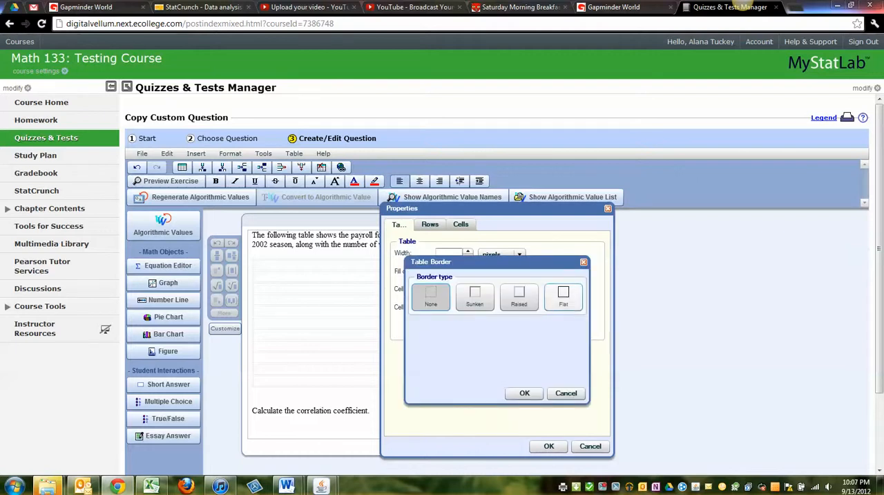
{"action": "left_click", "coordinate": [564, 297]}
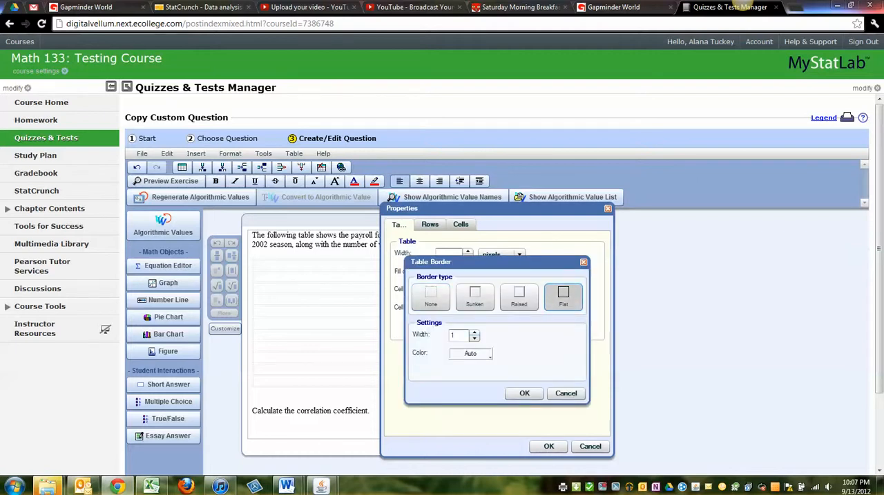
{"action": "left_click", "coordinate": [475, 332]}
{"action": "left_click", "coordinate": [524, 392]}
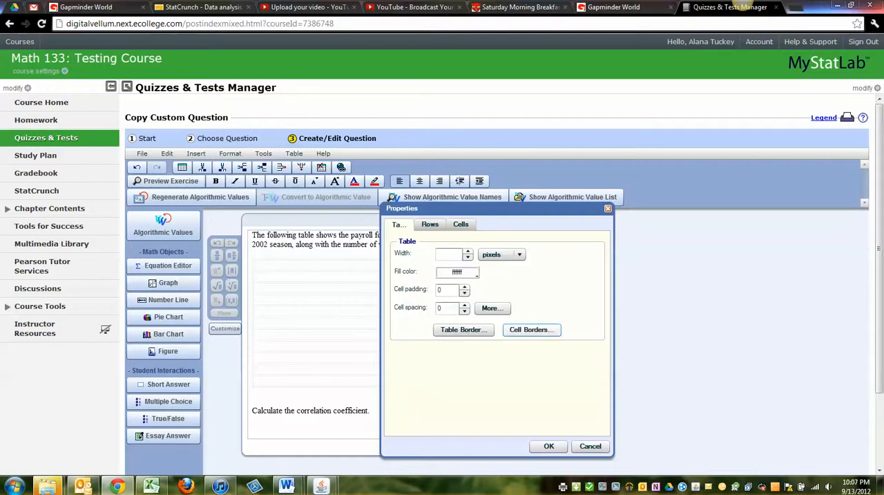
- Give the cells flat borders of width 1 in grey 999999 and apply the table properties
{"action": "left_click", "coordinate": [532, 329]}
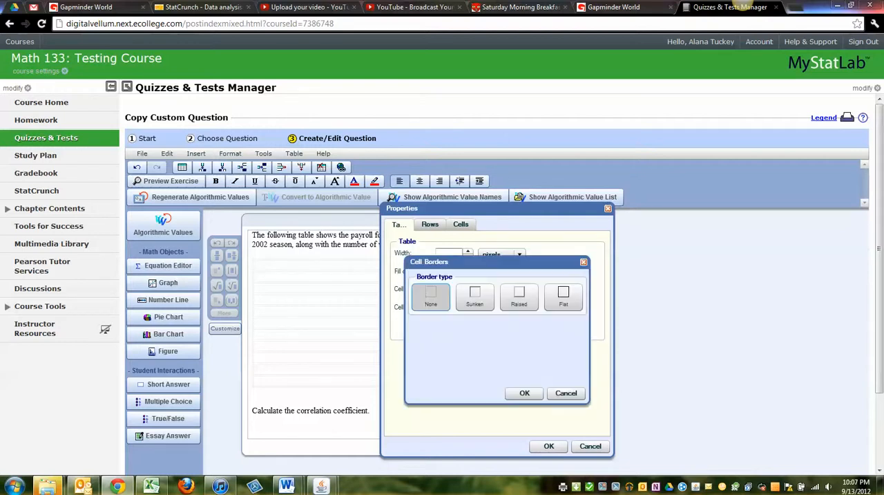
{"action": "left_click", "coordinate": [563, 296]}
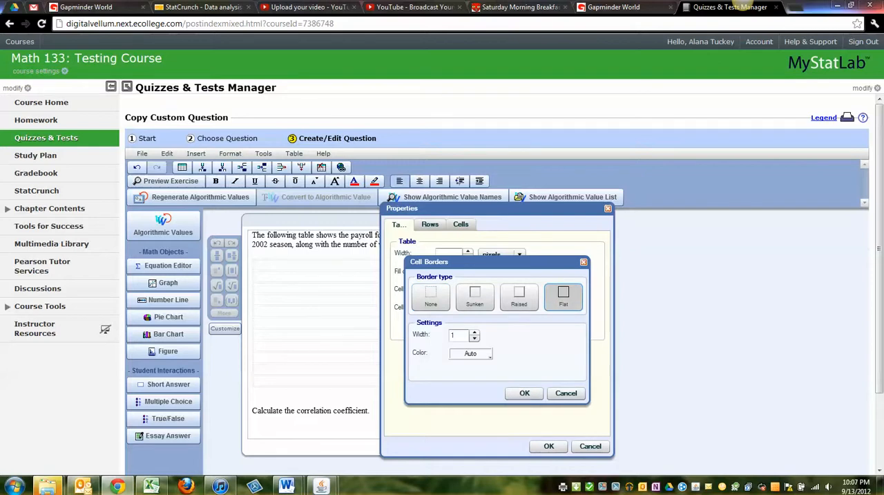
{"action": "left_click", "coordinate": [471, 352]}
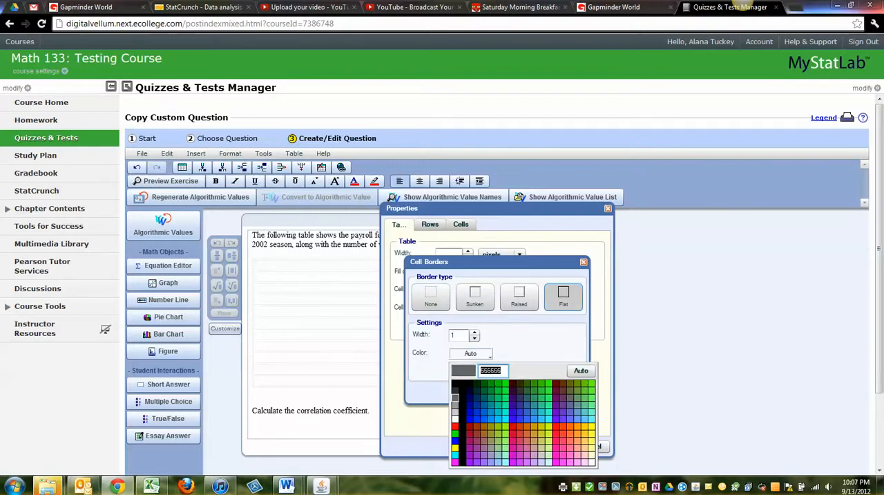
{"action": "left_click", "coordinate": [455, 406]}
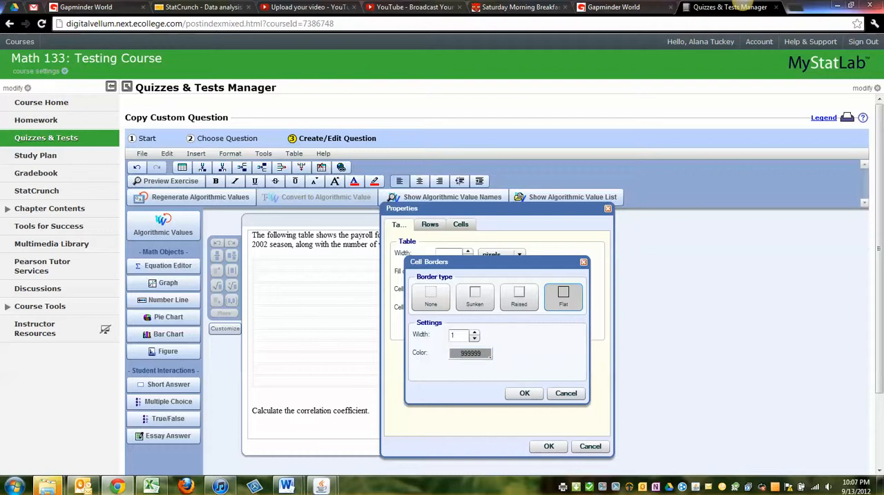
{"action": "left_click", "coordinate": [524, 392]}
{"action": "left_click", "coordinate": [548, 446]}
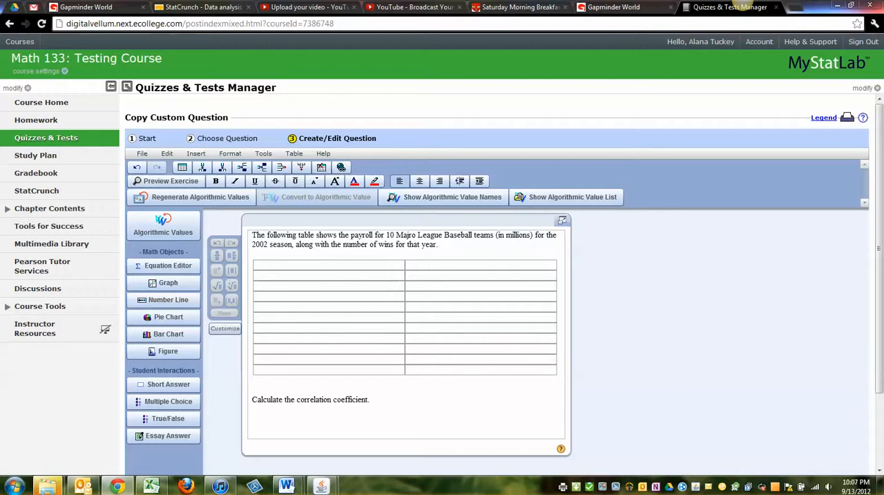
- Label the table's two column headings Payroll and Wins
{"action": "type", "text": "Payroll"}
{"action": "key", "text": "Tab"}
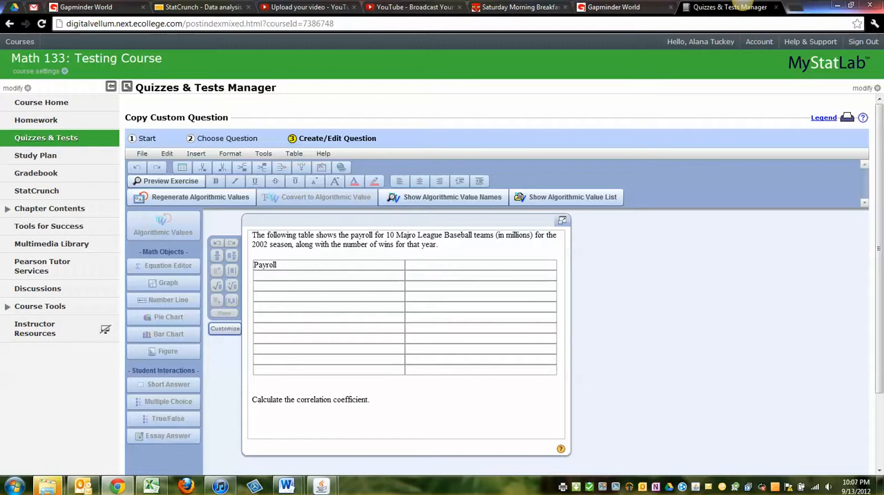
{"action": "type", "text": "Wins "}
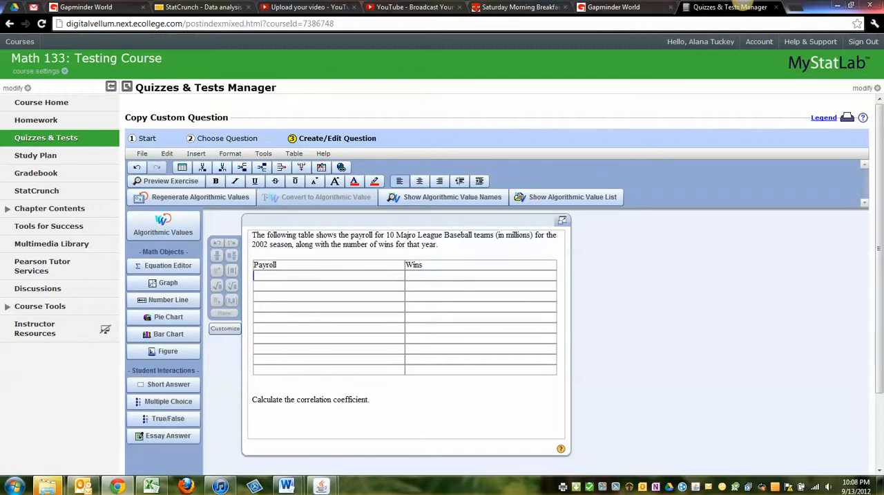
{"action": "type", "text": "171"}
- Fill the Payroll column with 171, 108, 119, 43, 58, 56, 62, 43, 57 and 75
{"action": "key", "text": "Down"}
{"action": "type", "text": "108"}
{"action": "key", "text": "Down"}
{"action": "type", "text": "119"}
{"action": "key", "text": "Down"}
{"action": "type", "text": "43"}
{"action": "key", "text": "Down"}
{"action": "type", "text": "58"}
{"action": "key", "text": "Down"}
{"action": "type", "text": "56"}
{"action": "key", "text": "Down"}
{"action": "type", "text": "62"}
{"action": "key", "text": "Down"}
{"action": "type", "text": "43"}
{"action": "key", "text": "Down"}
{"action": "type", "text": "57"}
{"action": "key", "text": "Down"}
{"action": "type", "text": "75"}
- Fill the Wins column with 103, 75, 92, 55, 56, 62, 84, 78, 73 and 67
{"action": "key", "text": "Right"}
{"action": "key", "text": "Up"}
{"action": "key", "text": "Up"}
{"action": "key", "text": "Up"}
{"action": "key", "text": "Up"}
{"action": "key", "text": "Up"}
{"action": "key", "text": "Up"}
{"action": "key", "text": "Up"}
{"action": "key", "text": "Up"}
{"action": "key", "text": "Up"}
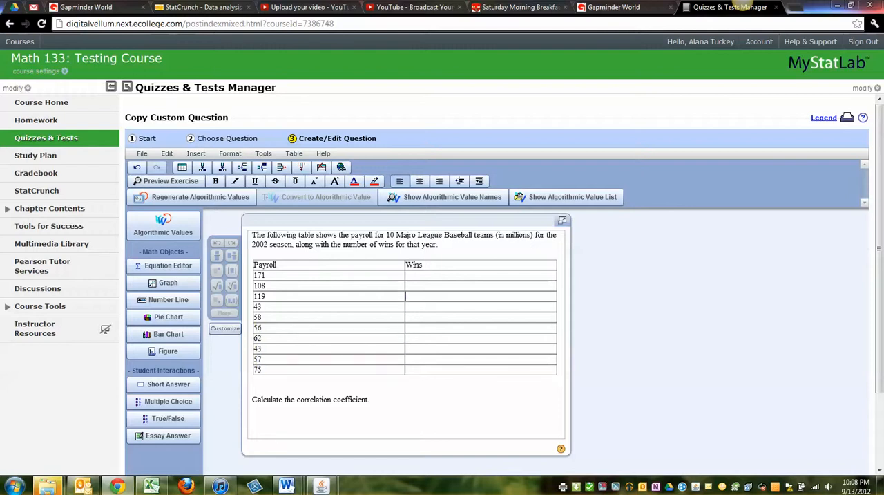
{"action": "type", "text": "103"}
{"action": "key", "text": "Down"}
{"action": "type", "text": "75"}
{"action": "key", "text": "Down"}
{"action": "type", "text": "92"}
{"action": "key", "text": "Down"}
{"action": "type", "text": "55"}
{"action": "key", "text": "Down"}
{"action": "type", "text": "56"}
{"action": "key", "text": "Down"}
{"action": "type", "text": "62"}
{"action": "key", "text": "Down"}
{"action": "type", "text": "84"}
{"action": "key", "text": "Down"}
{"action": "type", "text": "78"}
{"action": "key", "text": "Down"}
{"action": "type", "text": "736"}
{"action": "key", "text": "BackSpace"}
{"action": "key", "text": "Down"}
{"action": "type", "text": "67"}
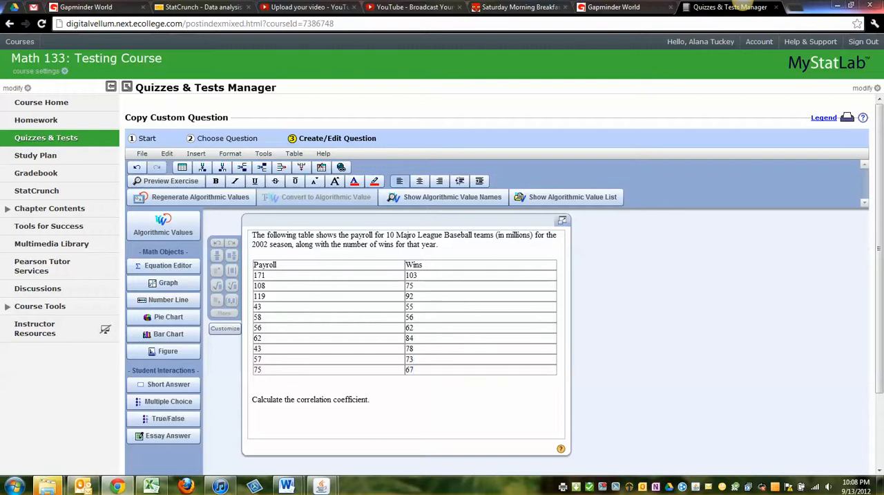
- Bold the Payroll and Wins headings and center the contents of all table cells
{"action": "left_click", "coordinate": [396, 268]}
{"action": "left_click", "coordinate": [216, 180]}
{"action": "left_click", "coordinate": [387, 268]}
{"action": "left_click_drag", "start_coordinate": [387, 267], "coordinate": [461, 368]}
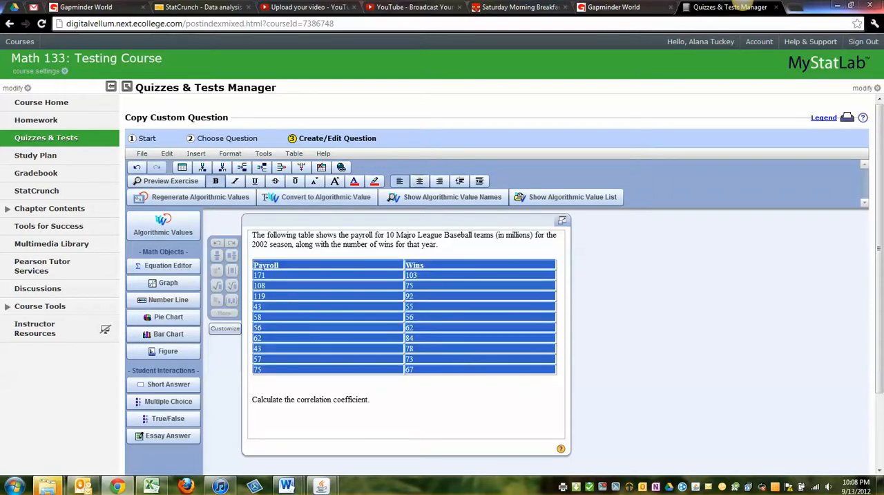
{"action": "left_click", "coordinate": [419, 181]}
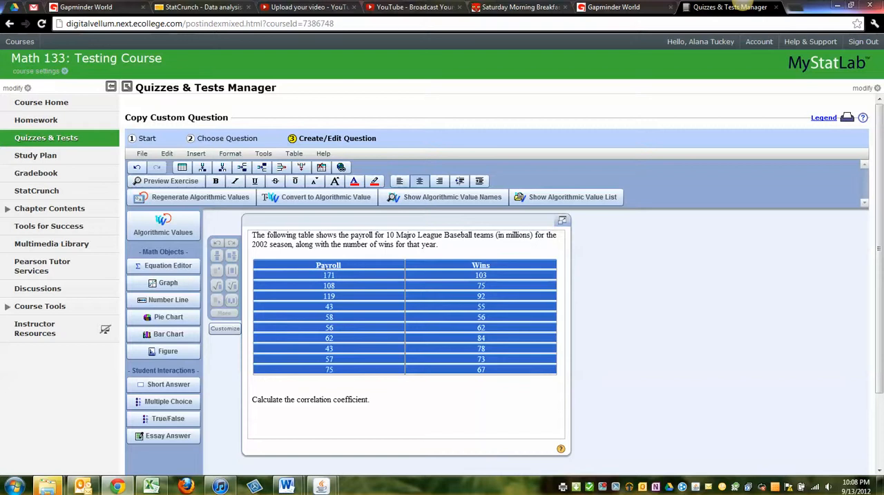
- Narrow the table's Payroll and Wins columns so the table fills only about half of the question's width
{"action": "left_click", "coordinate": [477, 383]}
{"action": "left_click_drag", "start_coordinate": [556, 375], "coordinate": [459, 370]}
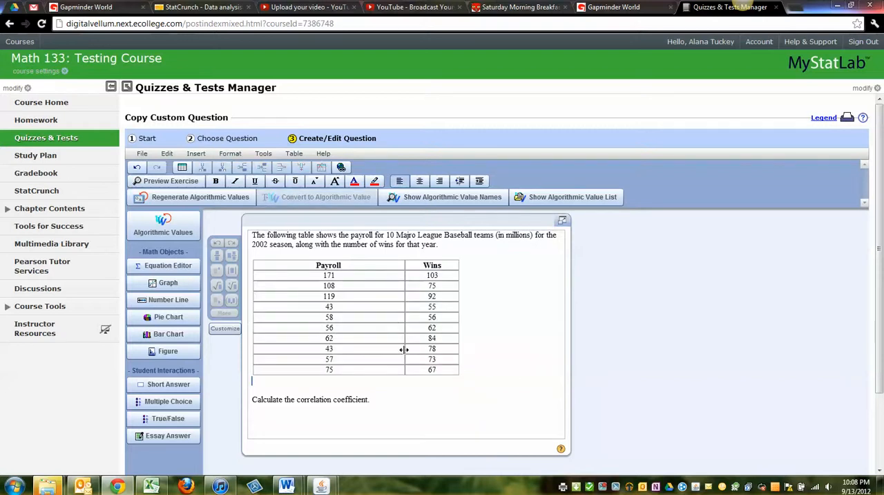
{"action": "left_click_drag", "start_coordinate": [404, 350], "coordinate": [332, 343]}
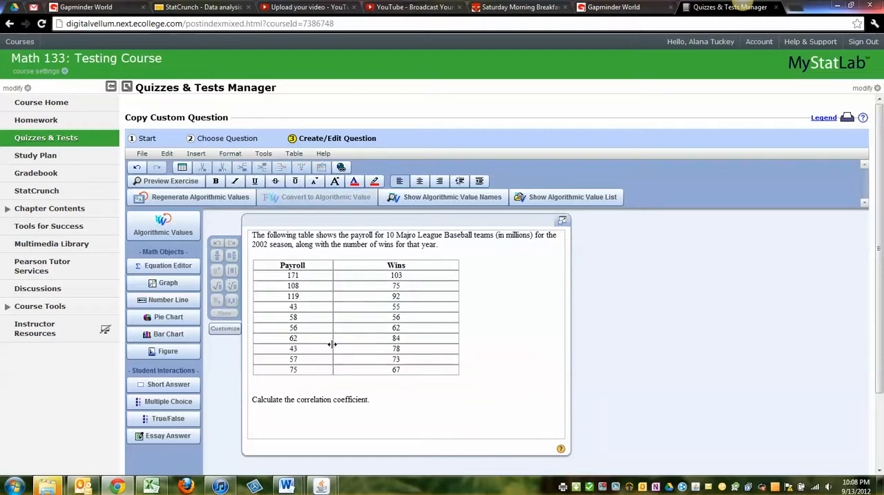
{"action": "left_click_drag", "start_coordinate": [458, 339], "coordinate": [401, 337]}
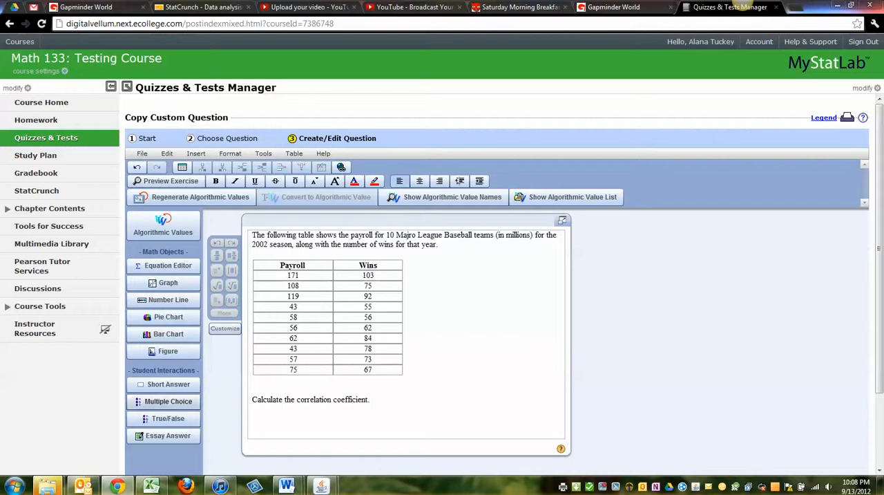
{"action": "left_click", "coordinate": [168, 400]}
{"action": "scroll", "coordinate": [180, 402], "scroll_direction": "down", "scroll_amount": 2}
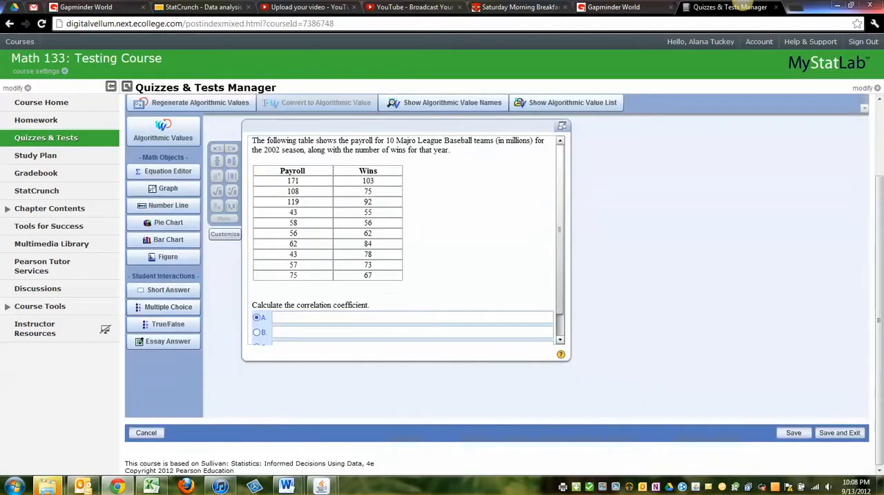
{"action": "key", "text": "Delete"}
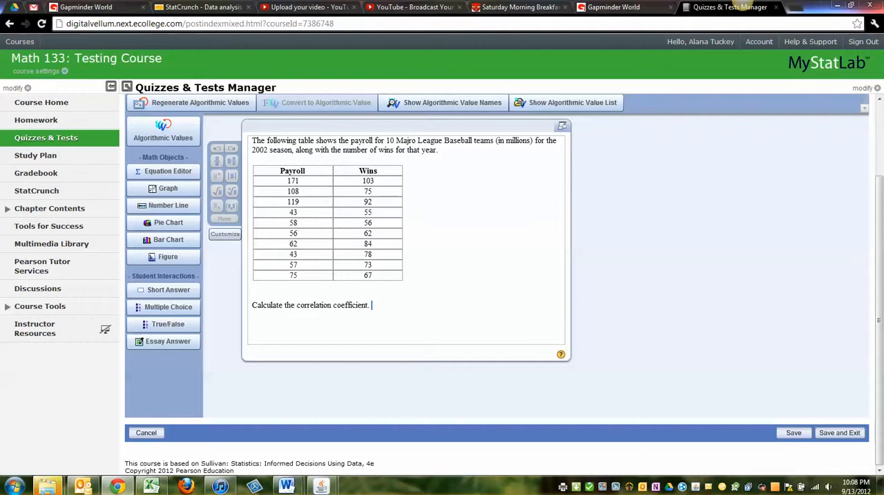
- Insert a short answer field at the end of the question, with 0.782 as the correct answer
{"action": "left_click", "coordinate": [164, 290]}
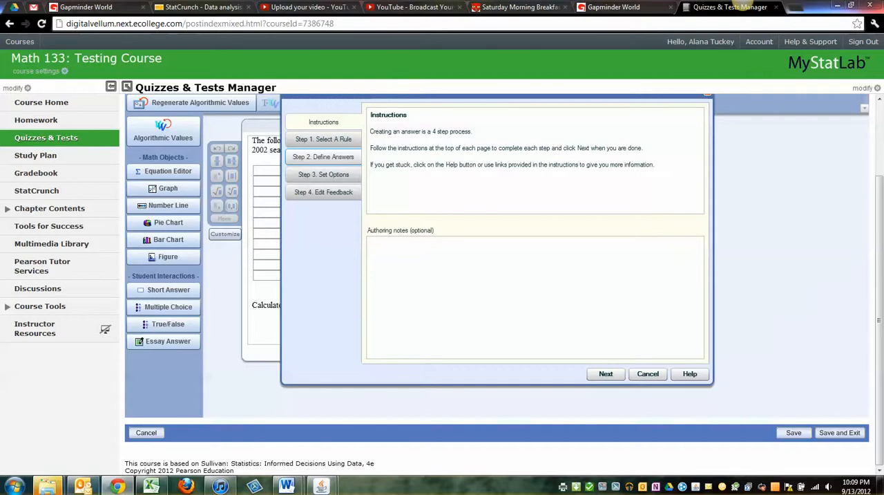
{"action": "left_click", "coordinate": [323, 139]}
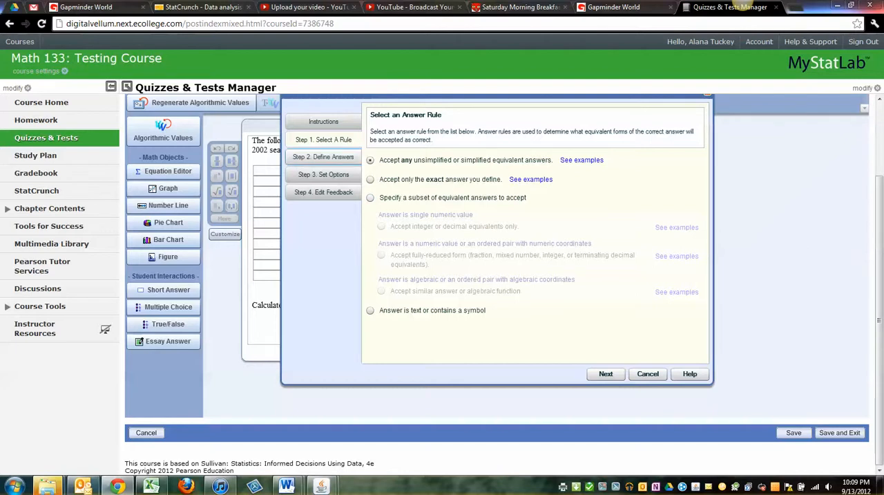
{"action": "left_click", "coordinate": [323, 157]}
{"action": "left_click", "coordinate": [535, 216]}
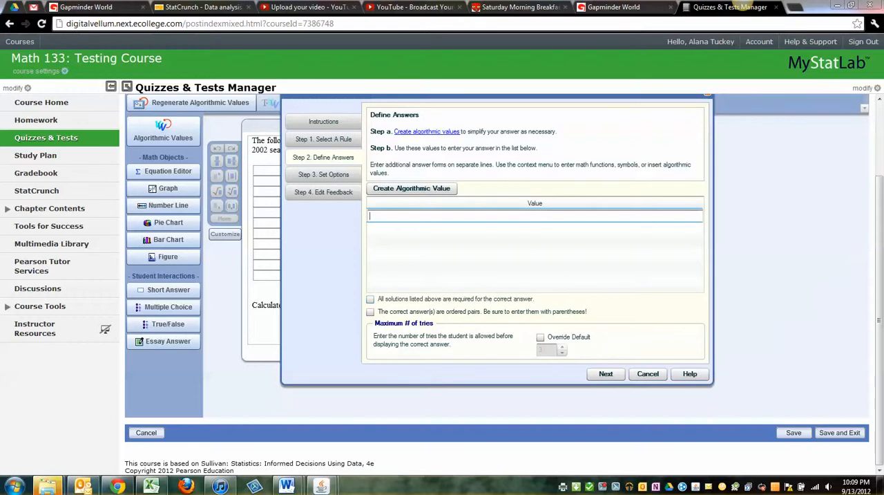
{"action": "left_click", "coordinate": [483, 216]}
{"action": "type", "text": "0.7821"}
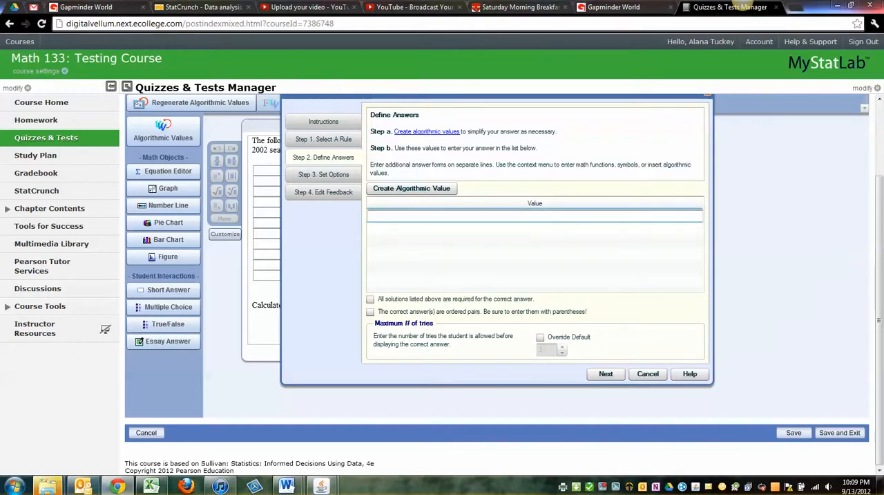
{"action": "key", "text": "BackSpace"}
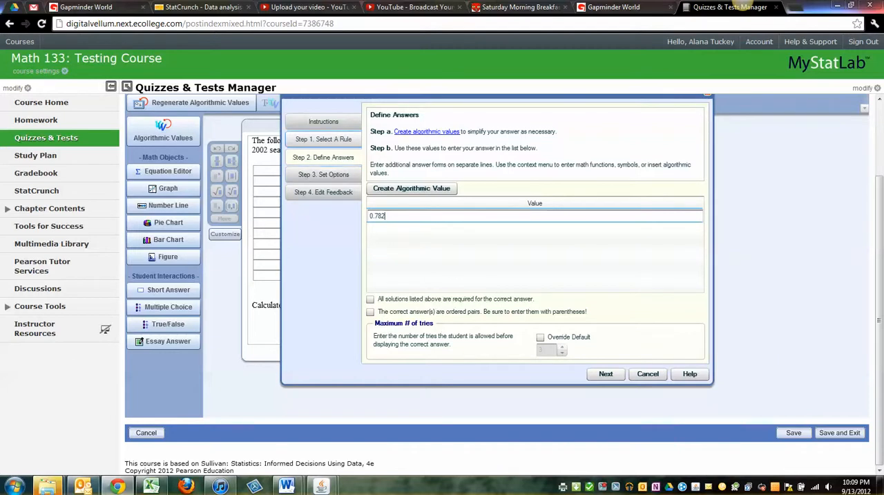
- Review the short answer's rule, acceptance options and feedback settings, and save the answer
{"action": "left_click", "coordinate": [323, 138]}
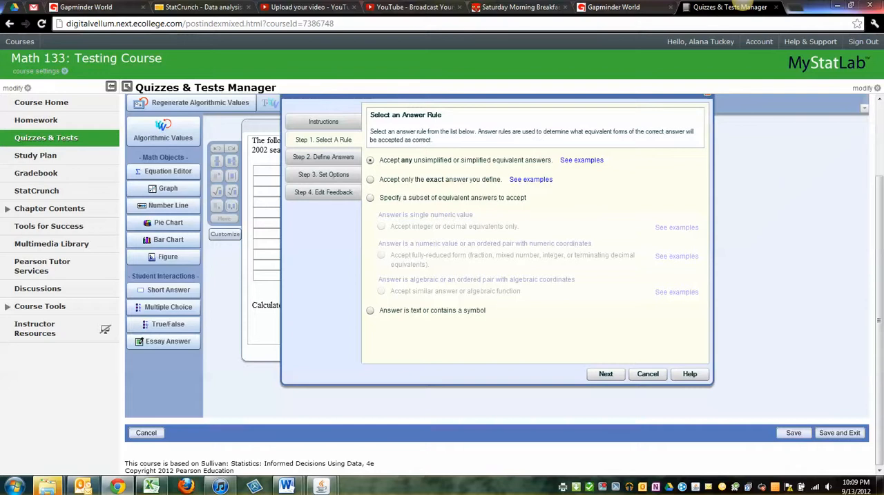
{"action": "mouse_move", "coordinate": [581, 160]}
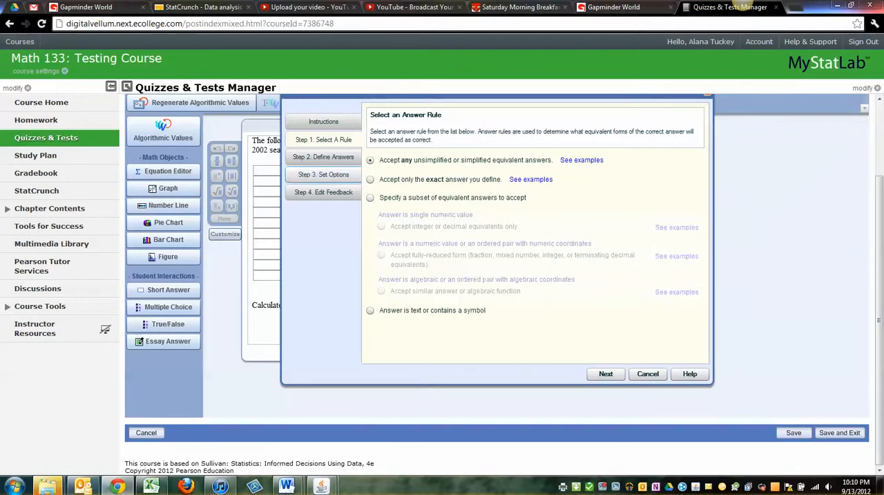
{"action": "left_click", "coordinate": [324, 174]}
{"action": "left_click", "coordinate": [323, 192]}
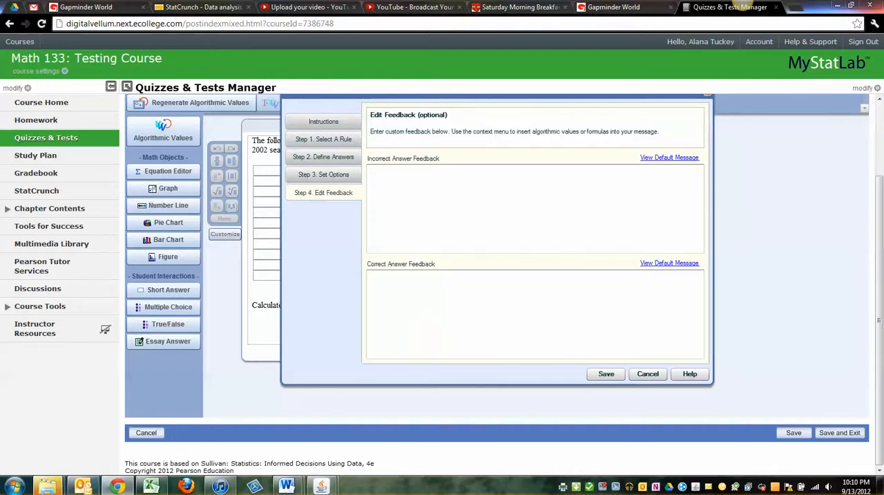
{"action": "left_click", "coordinate": [323, 174]}
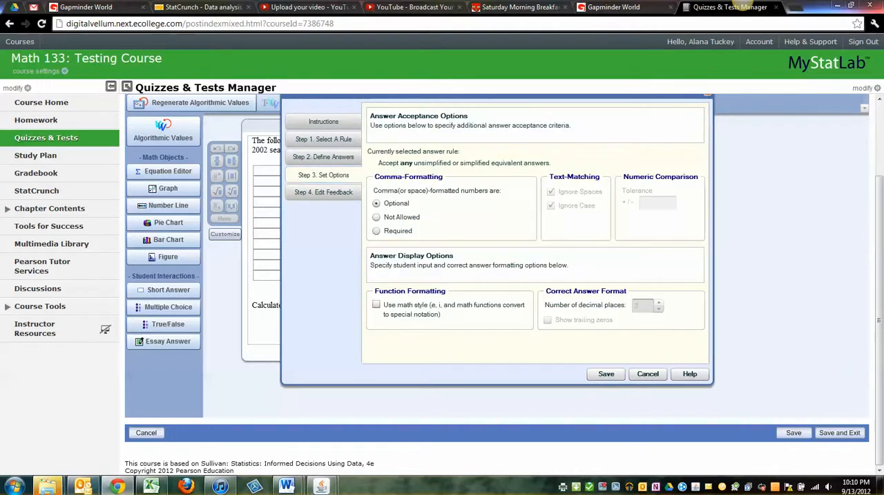
{"action": "left_click", "coordinate": [323, 192]}
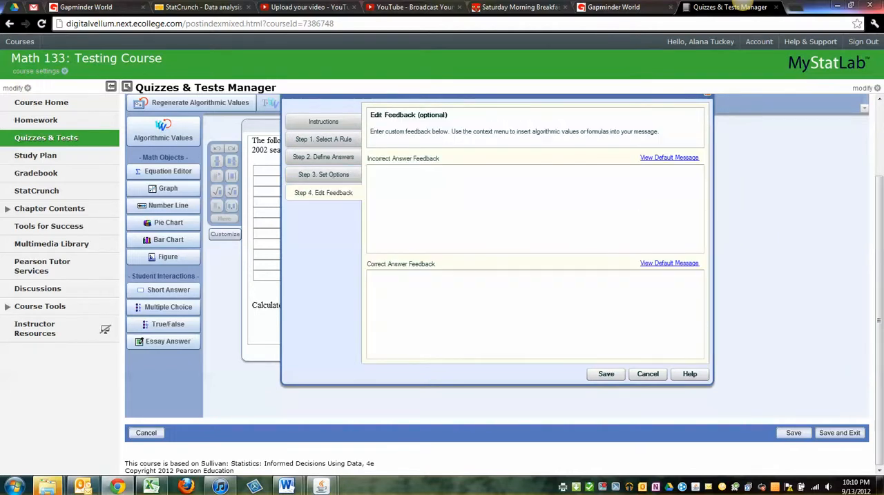
{"action": "left_click", "coordinate": [606, 373]}
- Reword the prompt before the answer field to "Calculate the correlation coefficient (give 3 decimal places):"
{"action": "key", "text": "Left"}
{"action": "key", "text": "BackSpace"}
{"action": "key", "text": "BackSpace"}
{"action": "type", "text": "("}
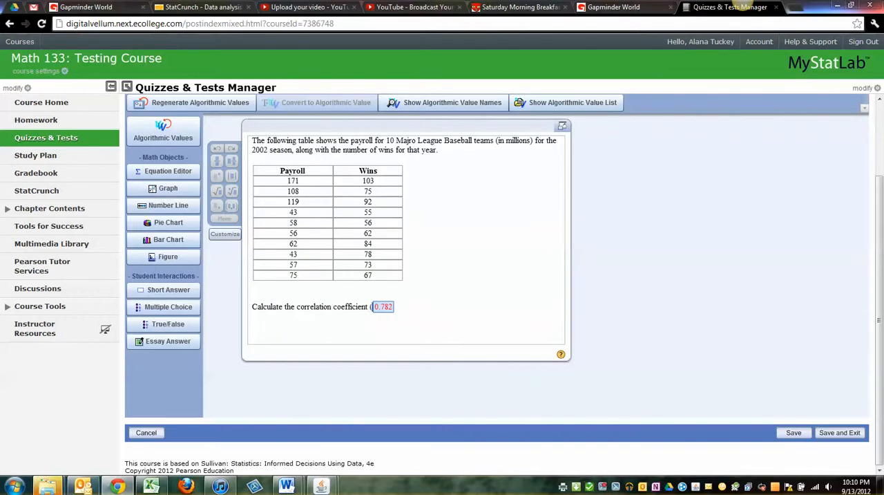
{"action": "type", "text": "give 3 de"}
{"action": "type", "text": "mica"}
{"action": "key", "text": "BackSpace"}
{"action": "key", "text": "BackSpace"}
{"action": "key", "text": "BackSpace"}
{"action": "key", "text": "BackSpace"}
{"action": "type", "text": "cimal places)"}
{"action": "key", "text": "BackSpace"}
{"action": "type", "text": ":"}
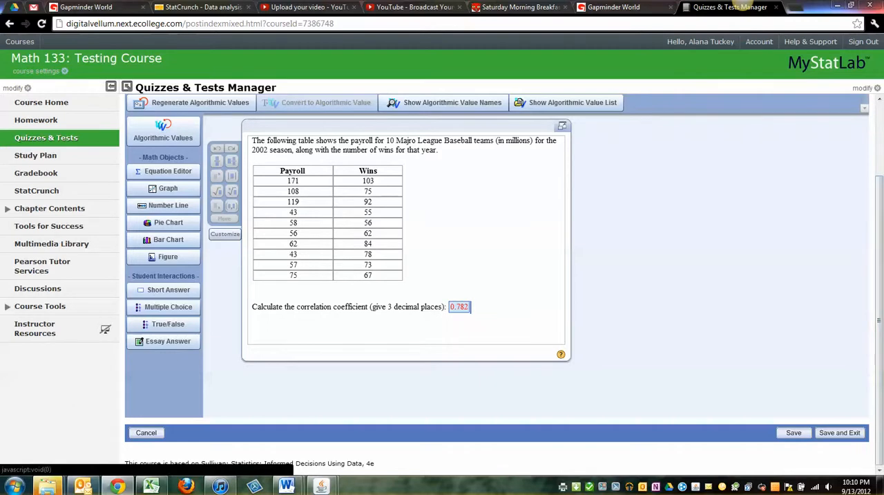
- Save and exit the question, naming it 4.1.01 in its settings
{"action": "left_click", "coordinate": [840, 432]}
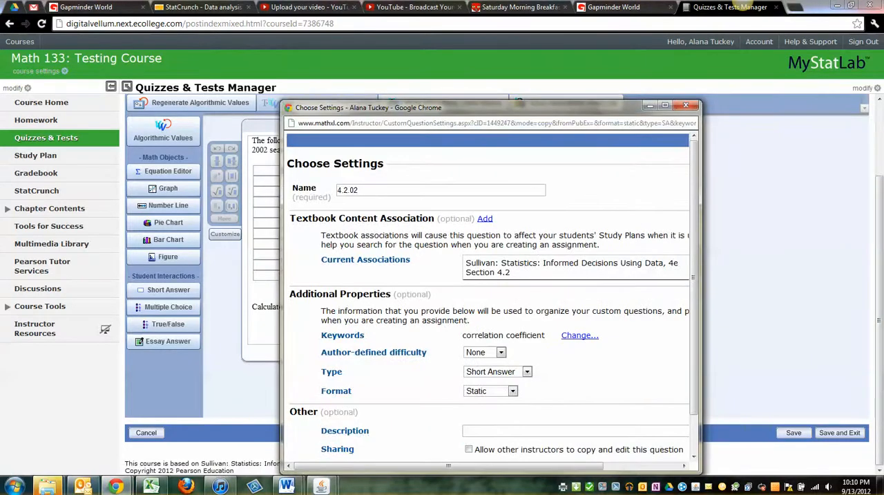
{"action": "left_click", "coordinate": [664, 105]}
{"action": "left_click", "coordinate": [90, 87]}
{"action": "key", "text": "BackSpace"}
{"action": "key", "text": "BackSpace"}
{"action": "key", "text": "BackSpace"}
{"action": "key", "text": "BackSpace"}
{"action": "type", "text": "1."}
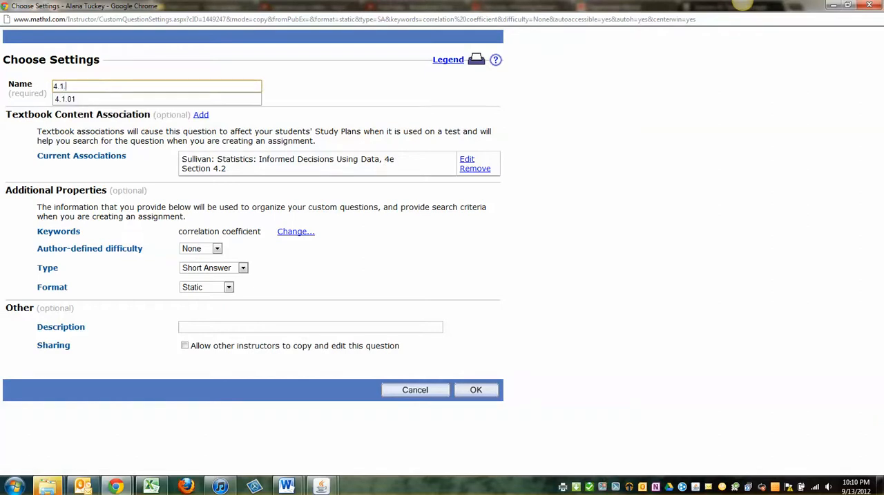
{"action": "type", "text": "01"}
{"action": "key", "text": "Down"}
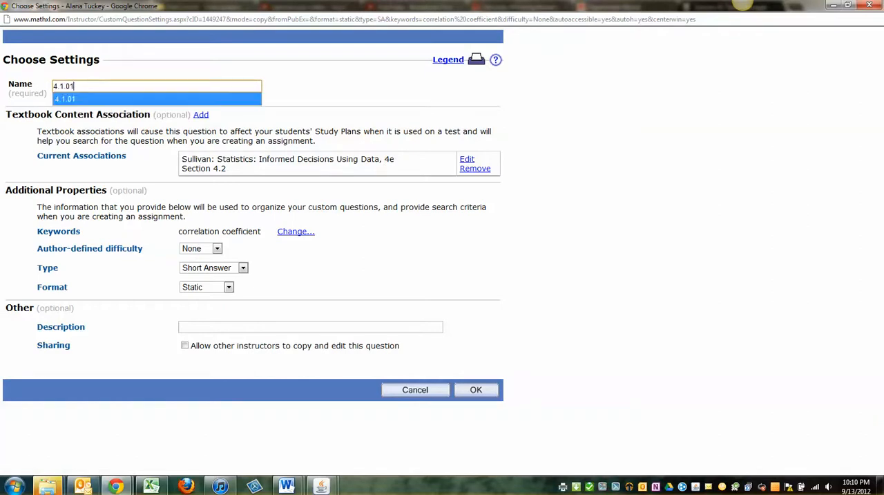
- Associate the question with Section 4.1: Scatter Diagrams and Correlation, and allow other instructors to copy and edit it, confirming the settings
{"action": "left_click", "coordinate": [467, 159]}
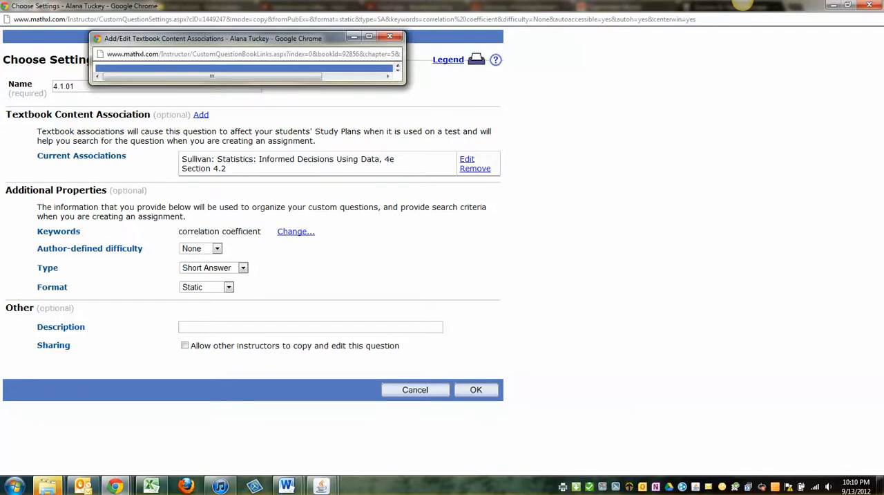
{"action": "left_click", "coordinate": [272, 183]}
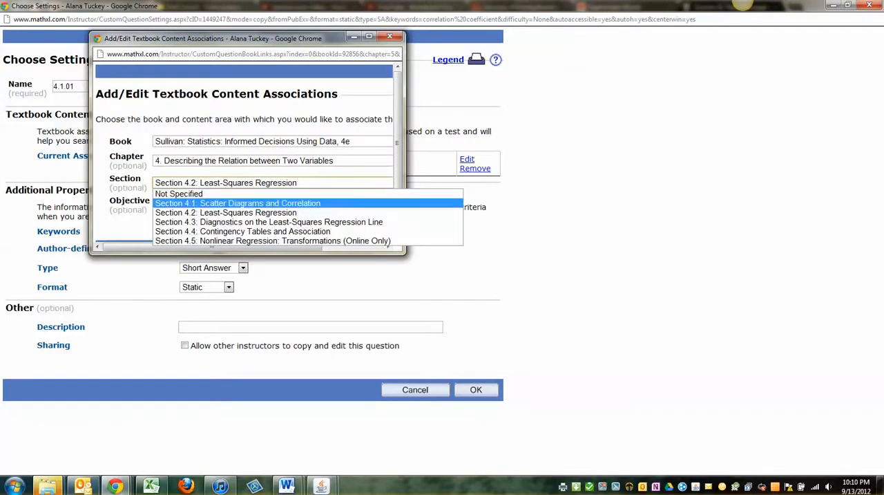
{"action": "left_click", "coordinate": [273, 203]}
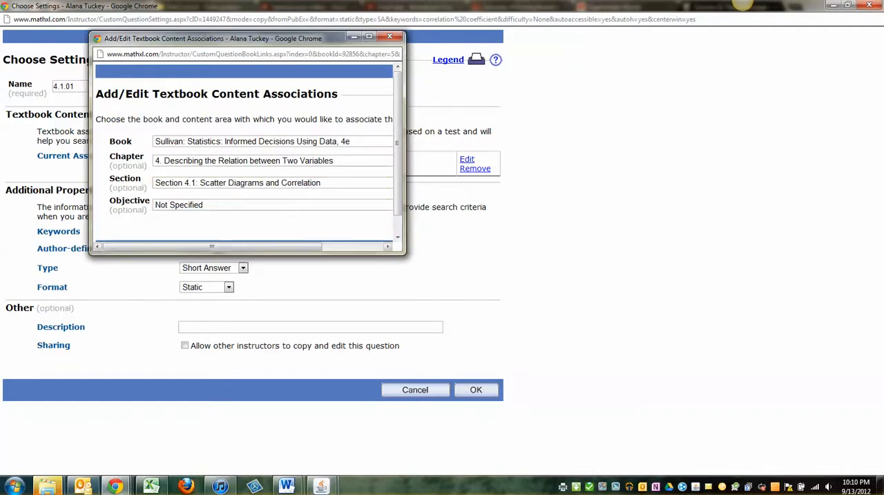
{"action": "left_click", "coordinate": [447, 250]}
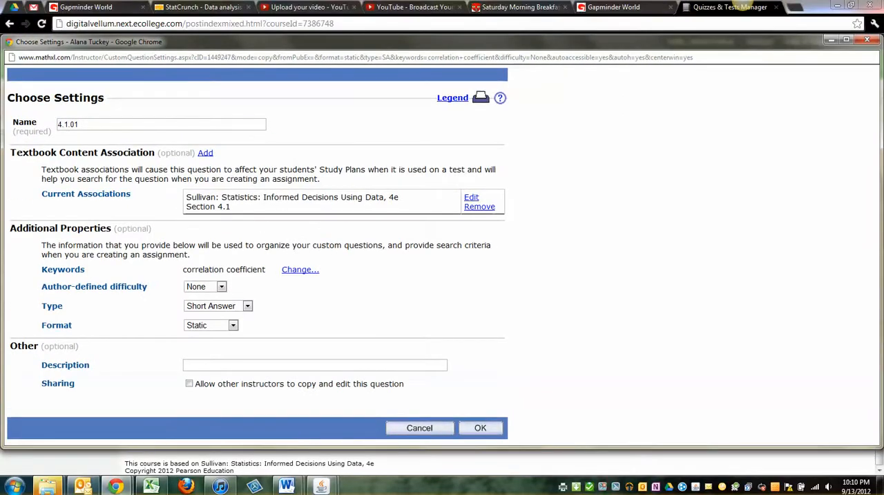
{"action": "left_click", "coordinate": [189, 384]}
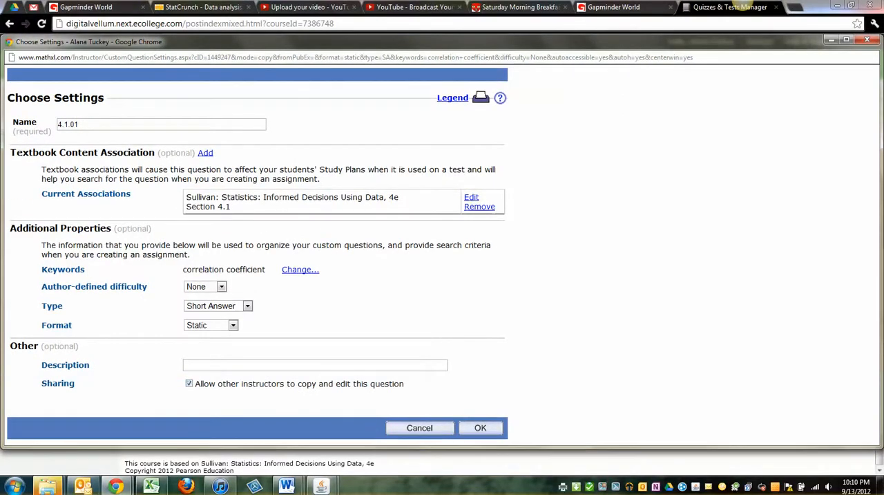
{"action": "left_click", "coordinate": [480, 428]}
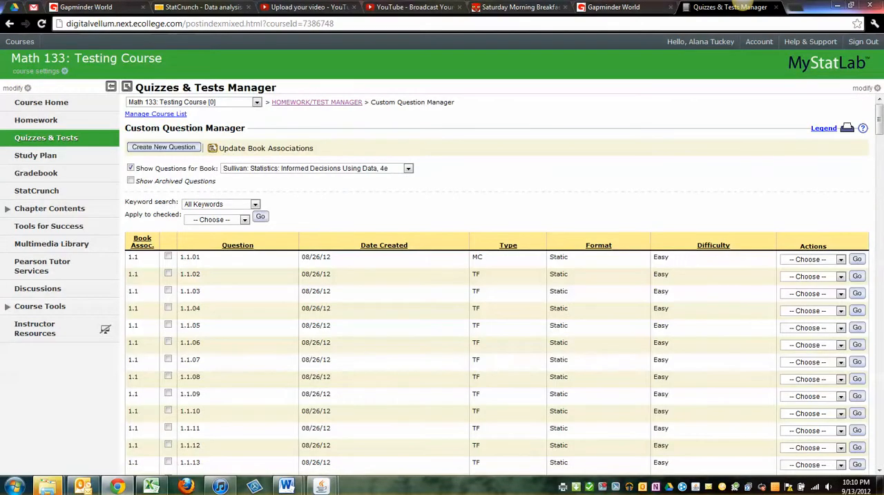
- Check the properties of question 4.2.01 in the custom question list and close them without changes
{"action": "left_click_drag", "start_coordinate": [880, 119], "coordinate": [879, 451]}
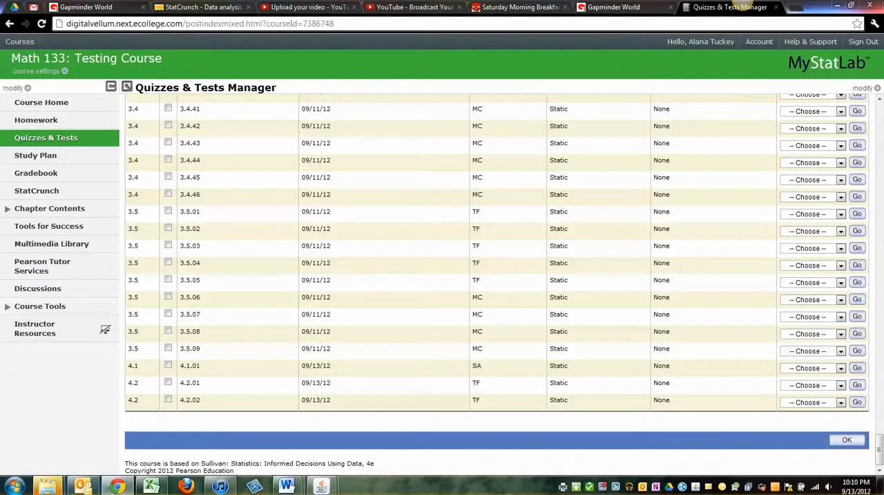
{"action": "left_click", "coordinate": [841, 385]}
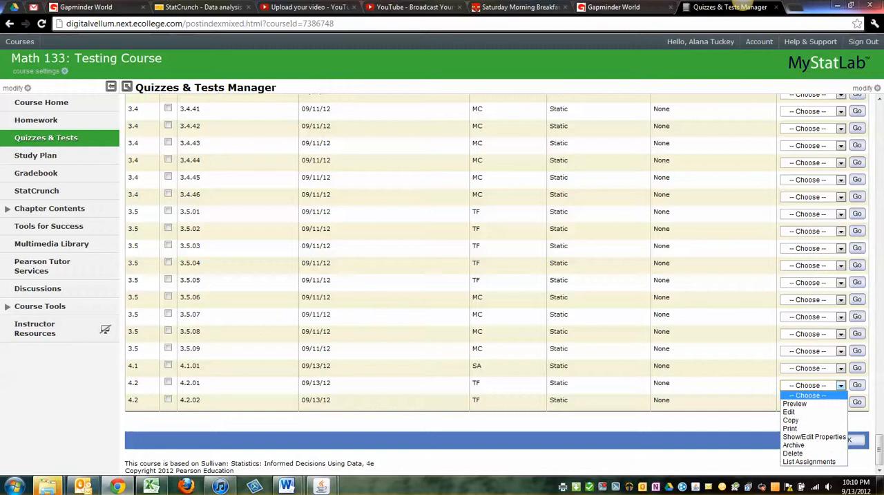
{"action": "left_click", "coordinate": [812, 434]}
{"action": "left_click", "coordinate": [858, 400]}
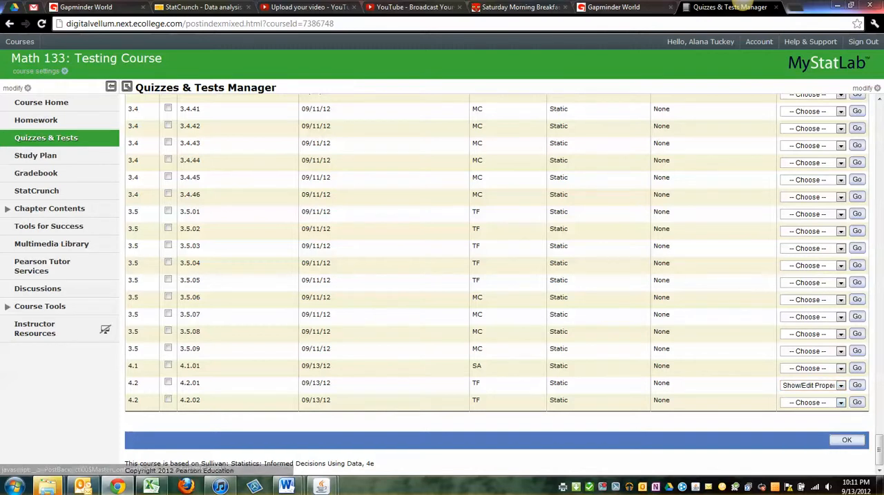
{"action": "scroll", "coordinate": [446, 262], "scroll_direction": "down", "scroll_amount": 1}
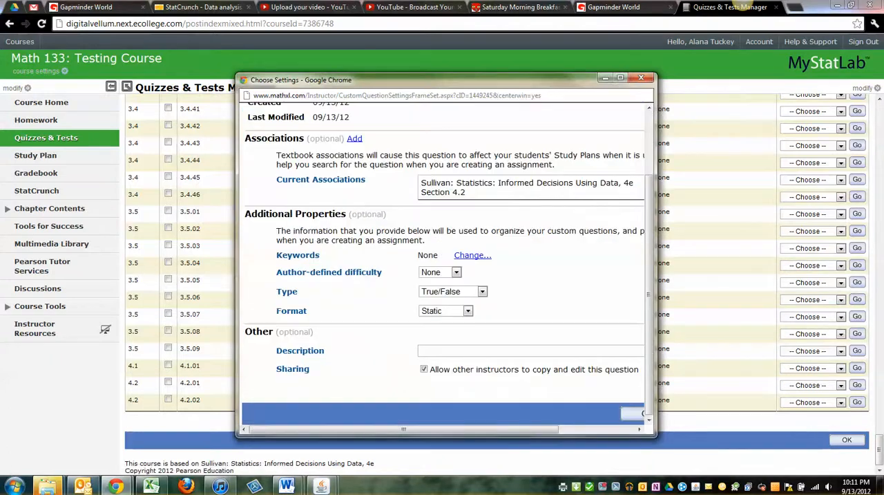
{"action": "left_click", "coordinate": [641, 77]}
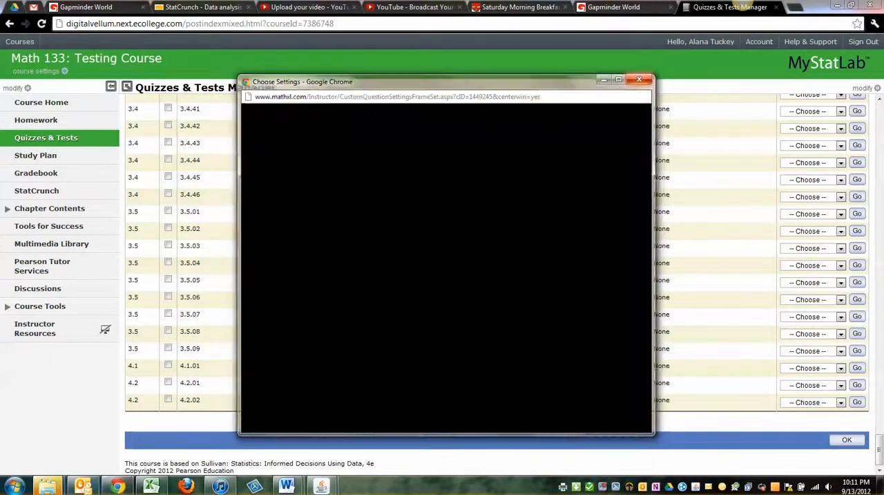
{"action": "scroll", "coordinate": [497, 283], "scroll_direction": "up", "scroll_amount": 20}
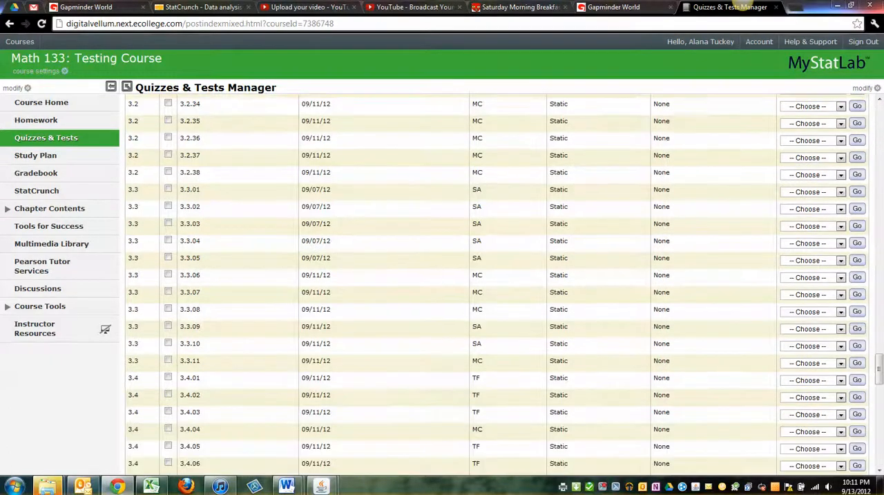
{"action": "scroll", "coordinate": [498, 283], "scroll_direction": "up", "scroll_amount": 5}
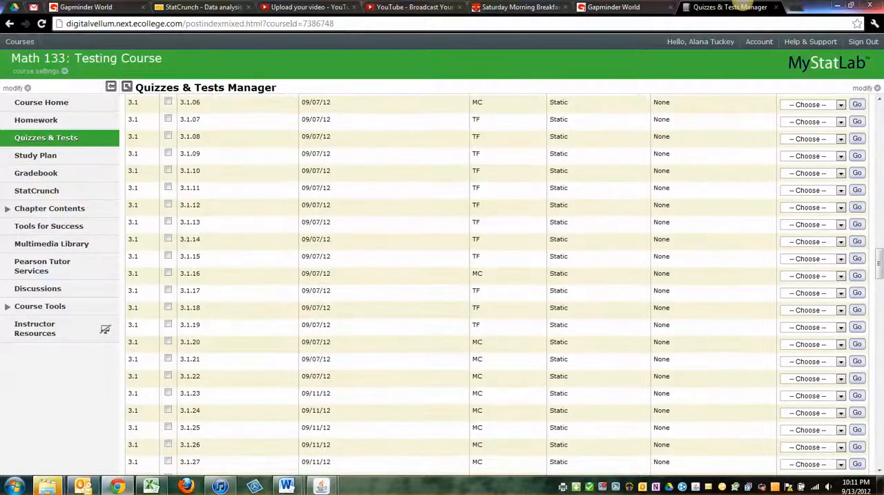
{"action": "scroll", "coordinate": [497, 284], "scroll_direction": "down", "scroll_amount": 20}
{"action": "scroll", "coordinate": [497, 283], "scroll_direction": "down", "scroll_amount": 1}
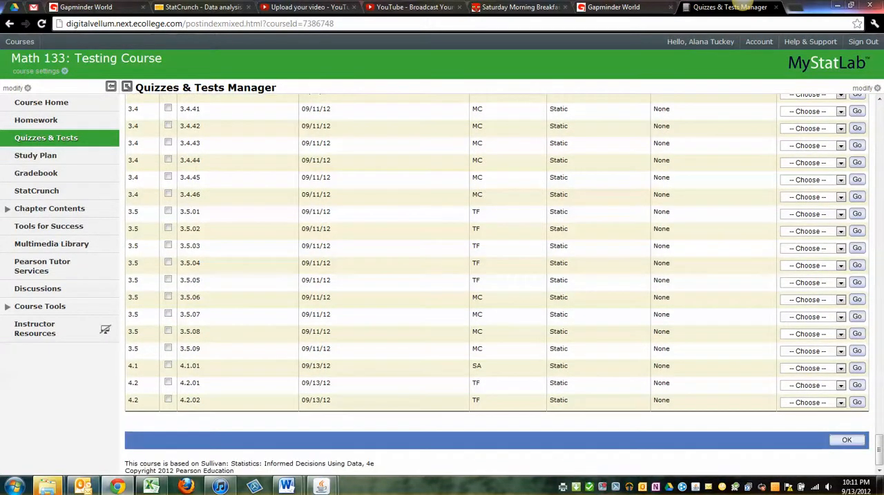
{"action": "left_click", "coordinate": [840, 333]}
{"action": "left_click_drag", "start_coordinate": [878, 449], "coordinate": [879, 256]}
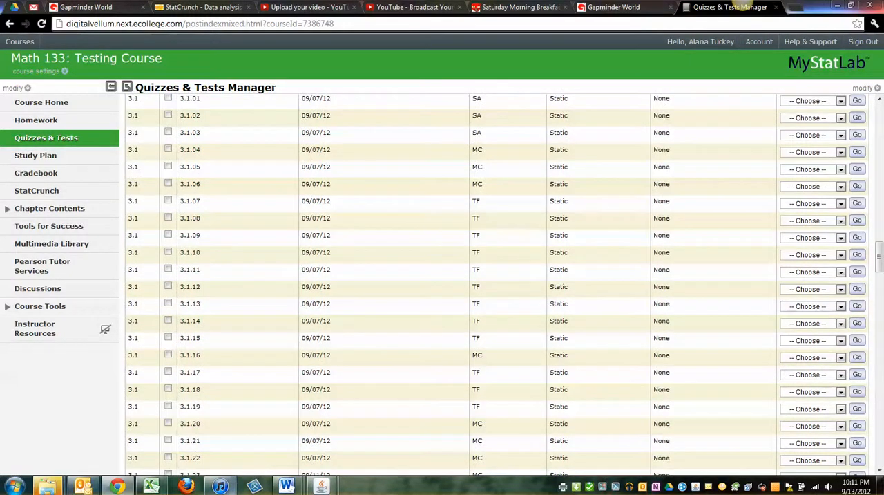